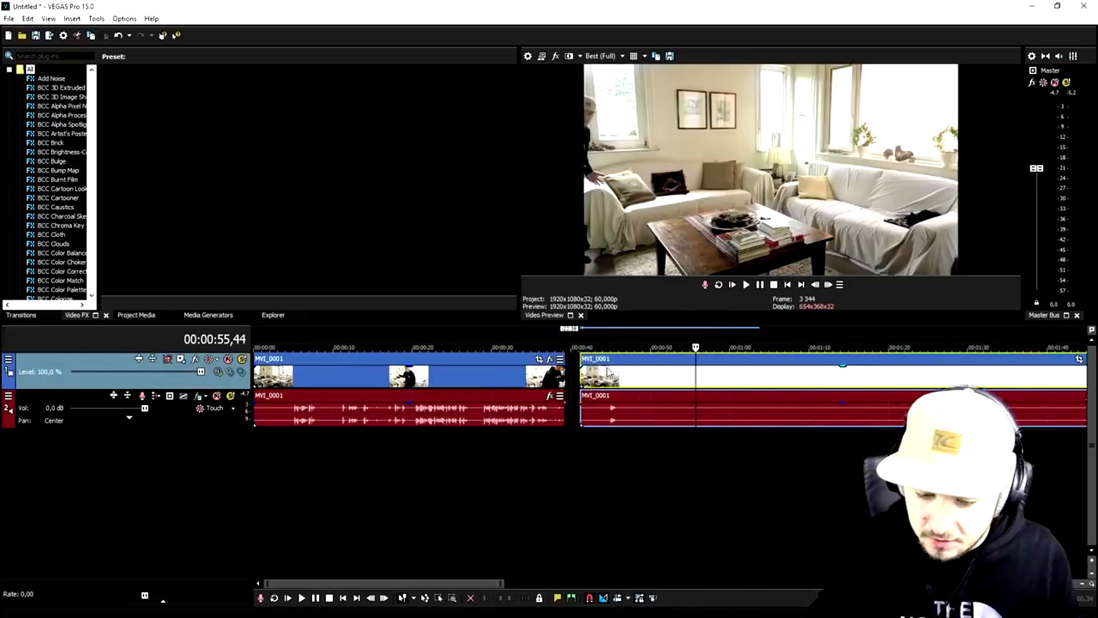
# - Split the second MVI_0001 clip near 00:01:00, delete the part before the cut and move the remainder against the first clip
pyautogui.scroll(-2, 682, 382)
pyautogui.click(664, 382)
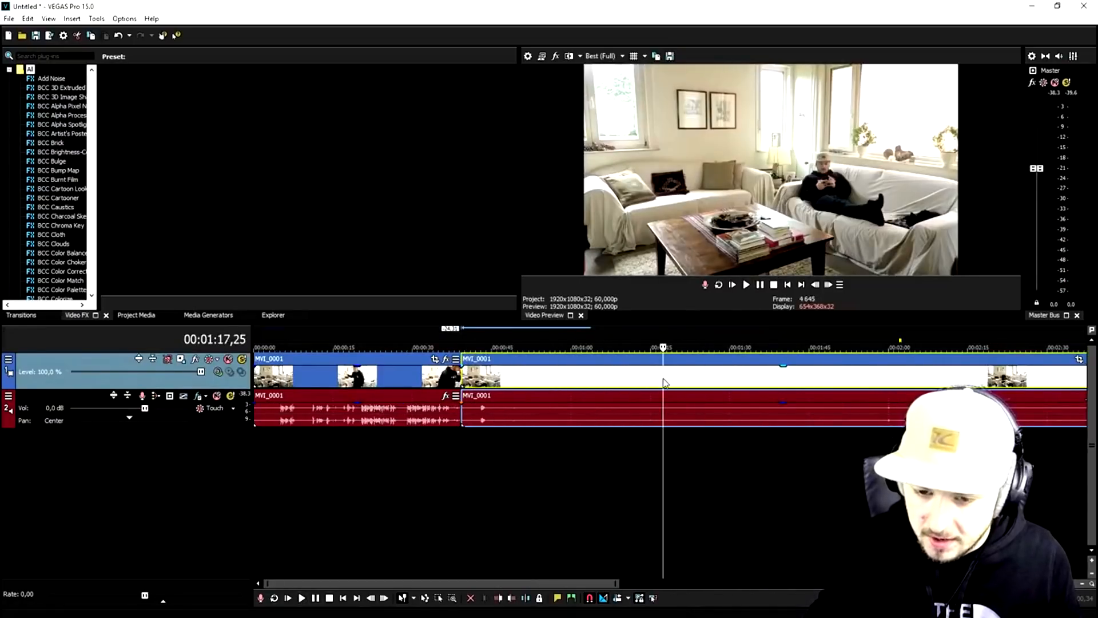
pyautogui.click(618, 385)
pyautogui.scroll(2, 663, 378)
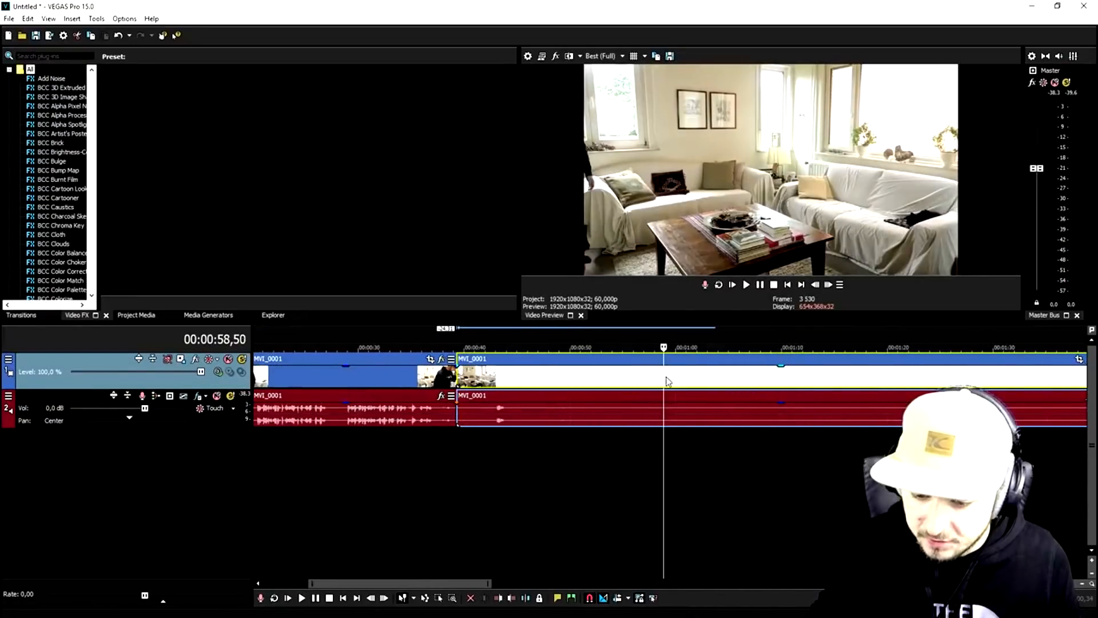
pyautogui.click(675, 377)
pyautogui.click(697, 375)
pyautogui.click(676, 378)
pyautogui.press('s')
pyautogui.click(620, 378)
pyautogui.press('Delete')
pyautogui.moveTo(700, 382); pyautogui.dragTo(482, 381)
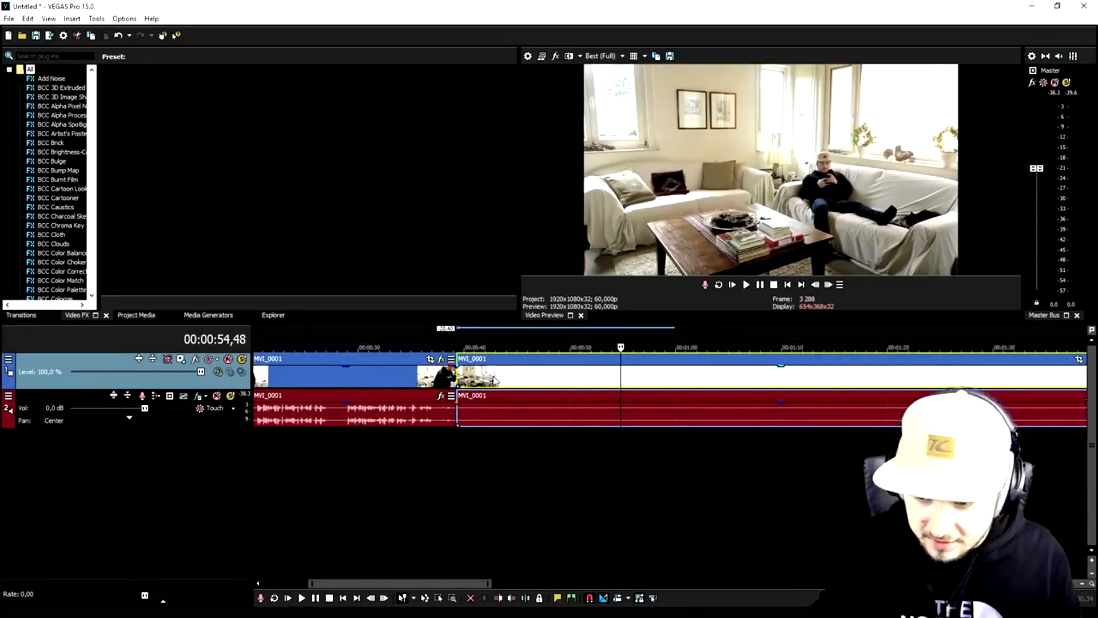
# - Paste a copy of the second clip into the empty space after the footage and ungroup its video from its audio
pyautogui.scroll(-3, 523, 390)
pyautogui.click(488, 375)
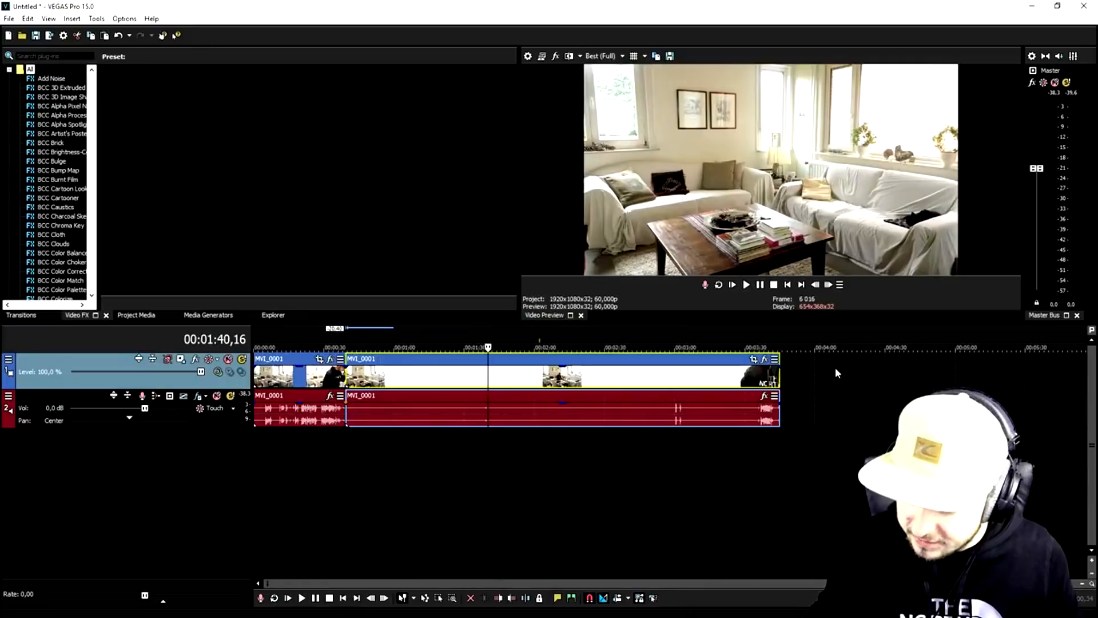
pyautogui.click(836, 369)
pyautogui.hotkey('ctrl', 'v')
pyautogui.scroll(-1, 785, 385)
pyautogui.click(789, 383)
pyautogui.press('u')
# - Delete the copy's audio and place its video on a new video track directly above the original clip
pyautogui.click(757, 416)
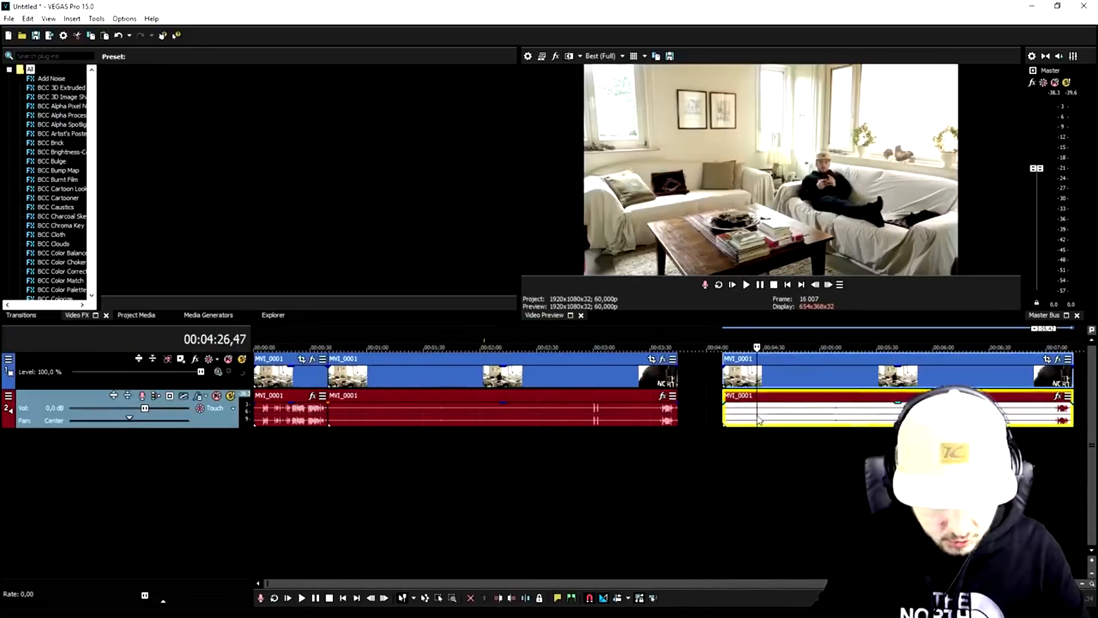
pyautogui.moveTo(760, 420); pyautogui.dragTo(384, 377)
pyautogui.press('Delete')
pyautogui.rightClick(708, 372)
pyautogui.click(743, 464)
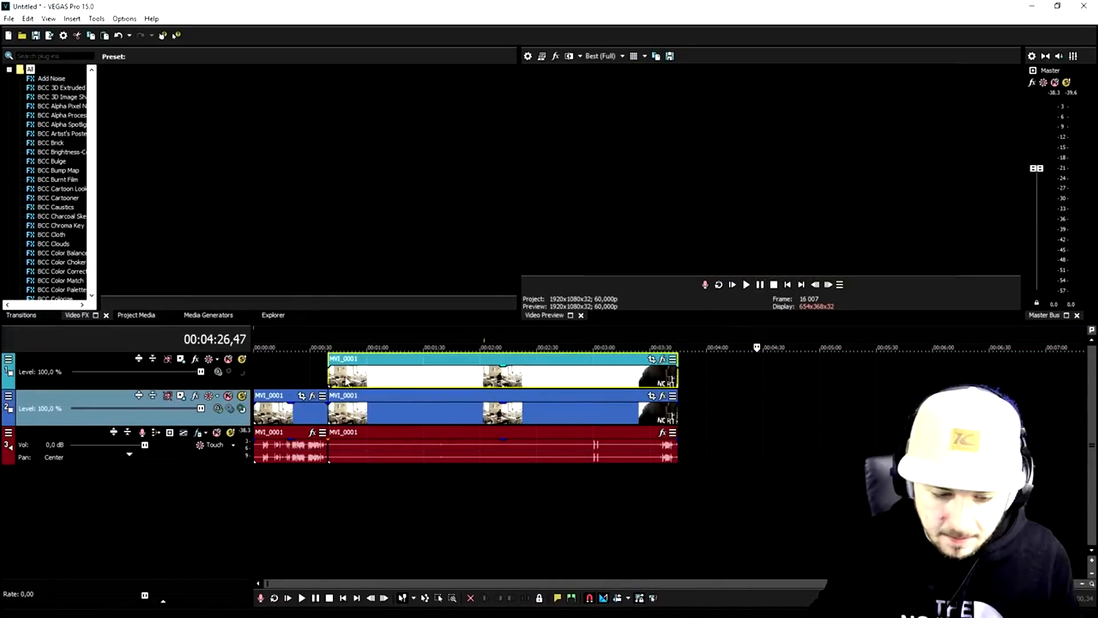
# - Shift the upper track's clip so it starts at 00:00:56,23, playing the footage to find the moment the man is seated
pyautogui.click(339, 377)
pyautogui.scroll(4, 558, 392)
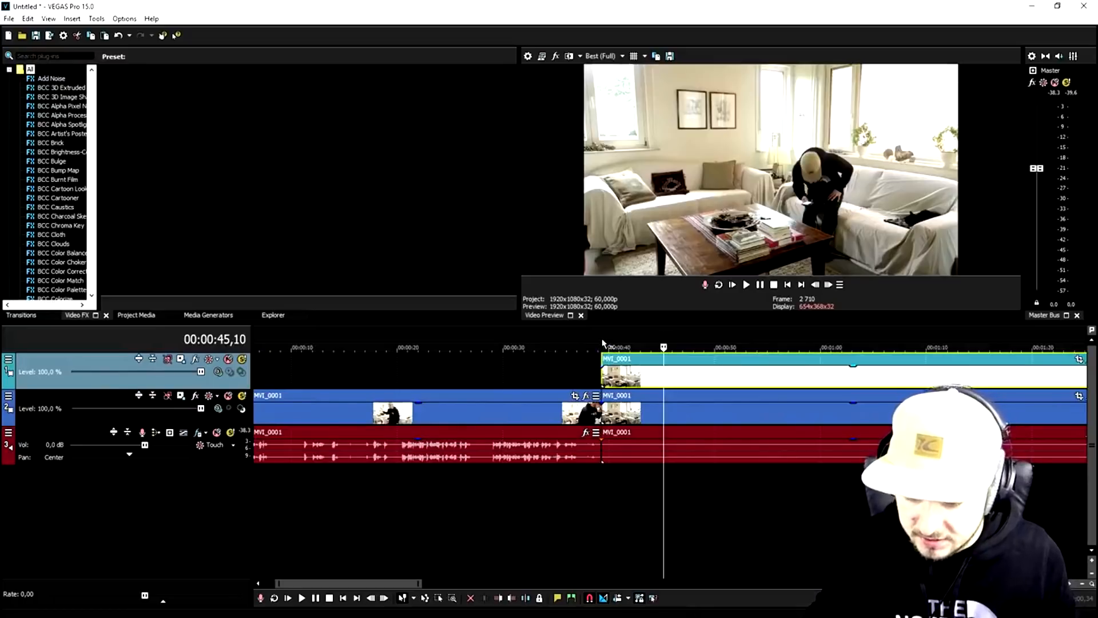
pyautogui.click(604, 349)
pyautogui.press('space')
pyautogui.scroll(-2, 633, 369)
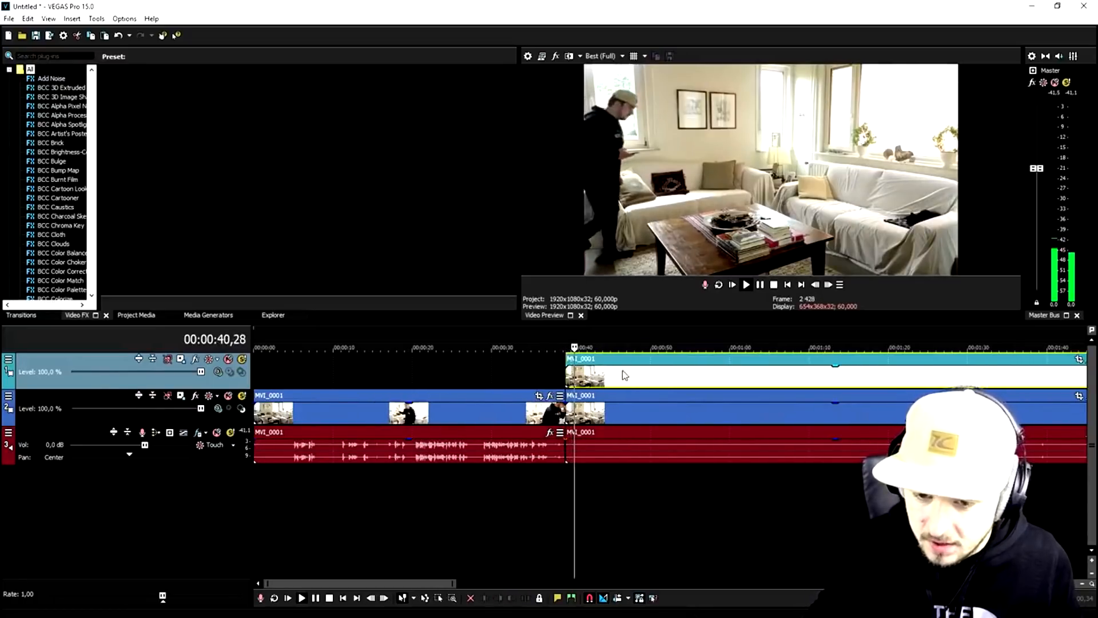
pyautogui.moveTo(629, 371); pyautogui.dragTo(739, 373)
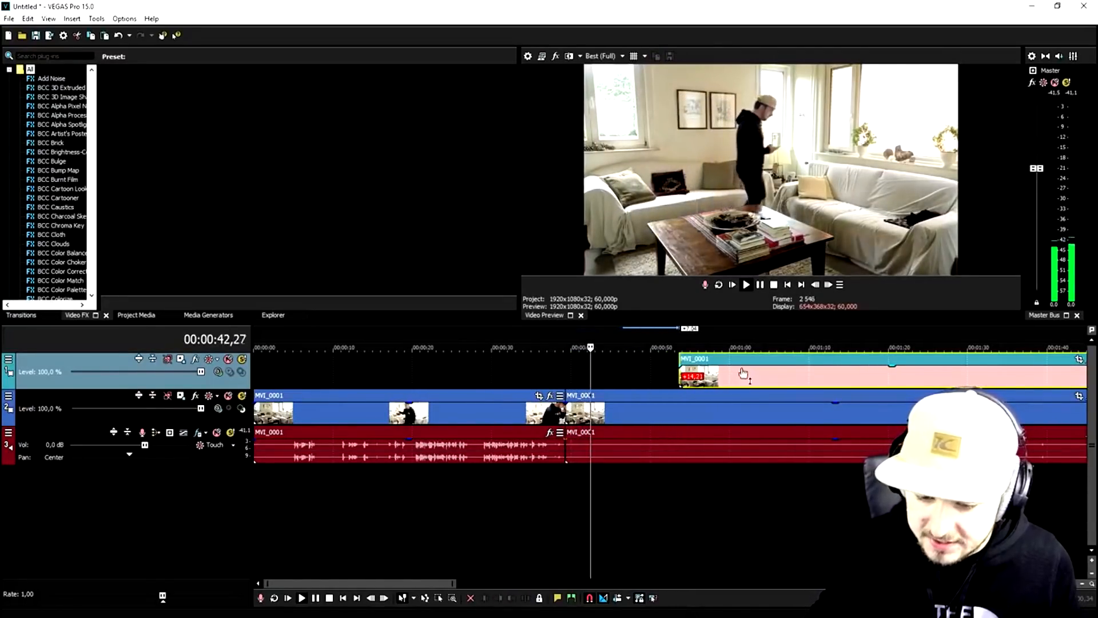
pyautogui.click(667, 343)
pyautogui.scroll(1, 709, 364)
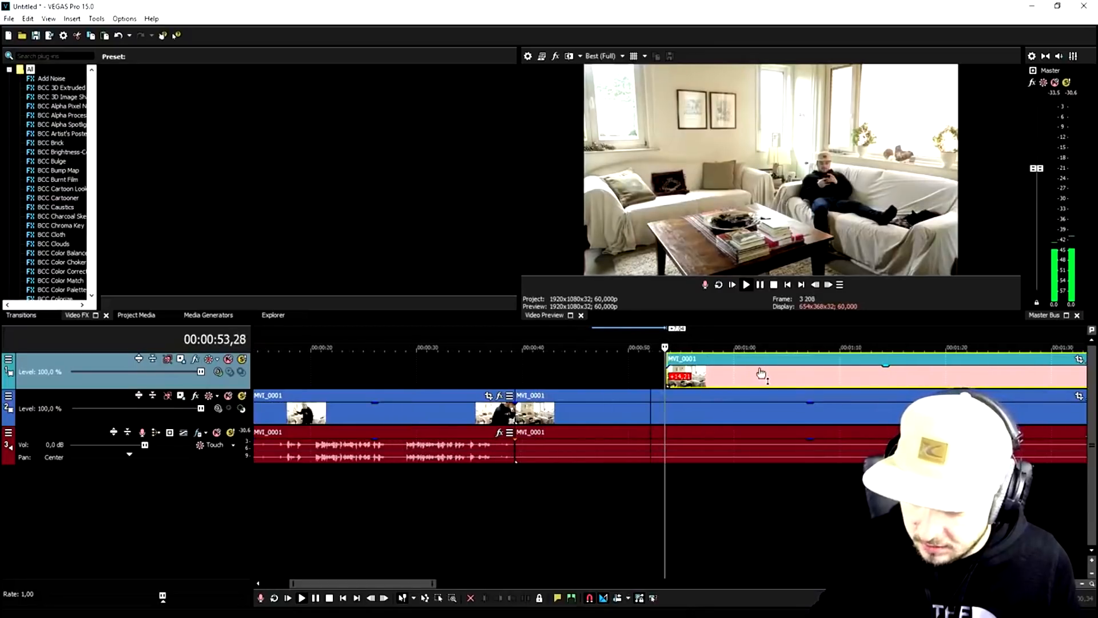
pyautogui.moveTo(750, 375); pyautogui.dragTo(779, 375)
pyautogui.press('space')
pyautogui.click(702, 372)
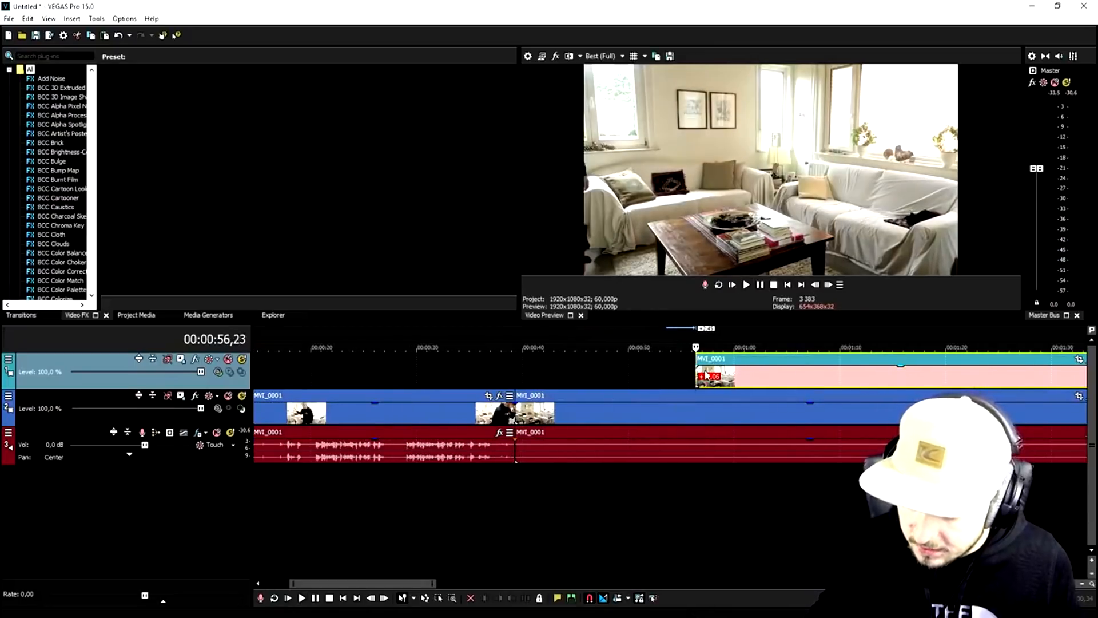
# - Trim the start of the upper clip to around 00:02:00, then move the shortened clip back to start at 00:00:56,23
pyautogui.scroll(-1, 566, 377)
pyautogui.moveTo(549, 370); pyautogui.dragTo(853, 362)
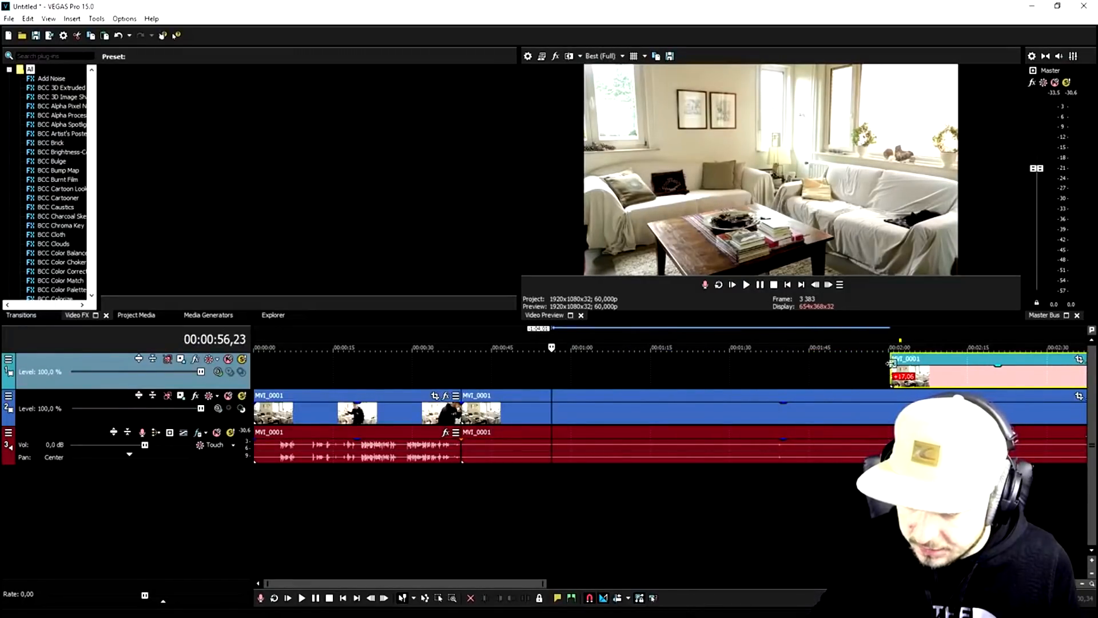
pyautogui.moveTo(923, 365); pyautogui.dragTo(869, 364)
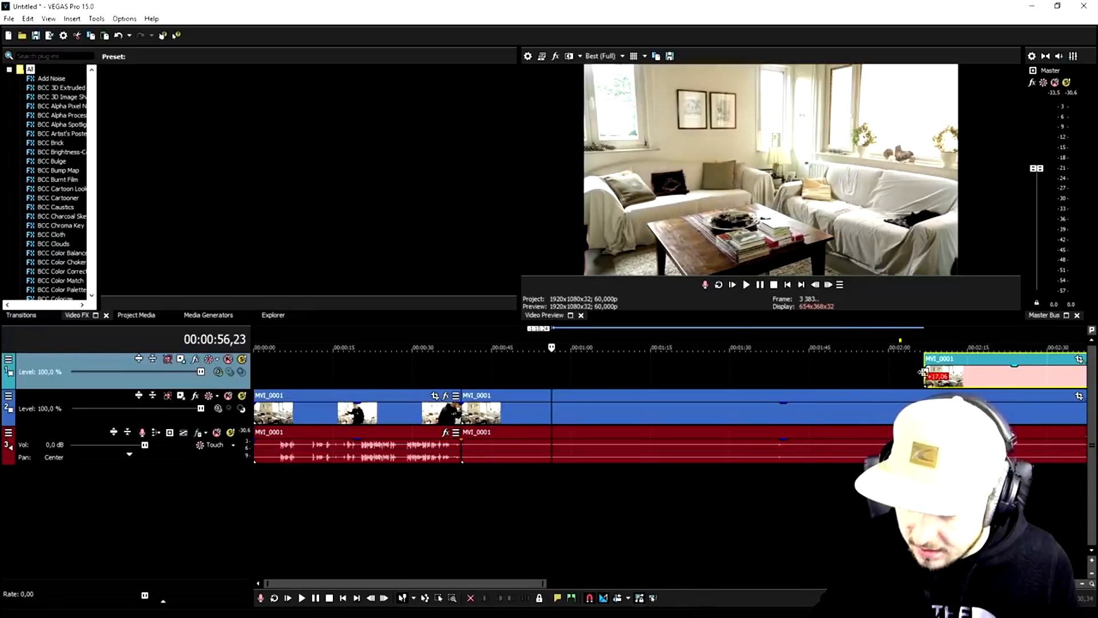
pyautogui.moveTo(923, 372); pyautogui.dragTo(707, 376)
pyautogui.press('space')
# - Enable a mask in the upper clip's Event Pan/Crop, outline the frame's left half with four anchor points, and play the composite
pyautogui.scroll(-4, 636, 371)
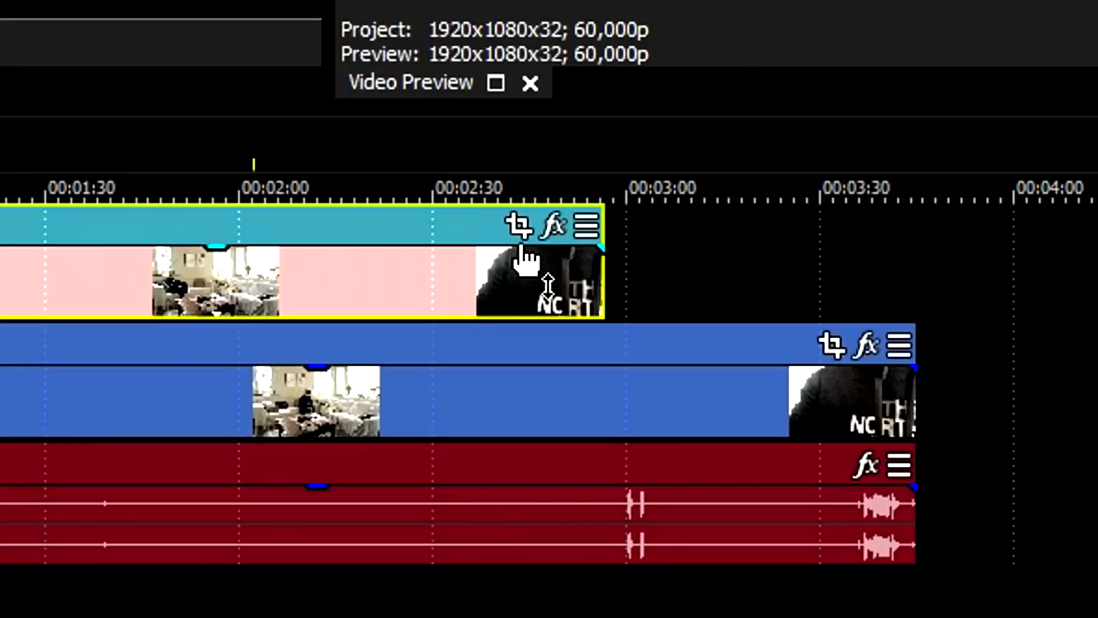
pyautogui.click(514, 229)
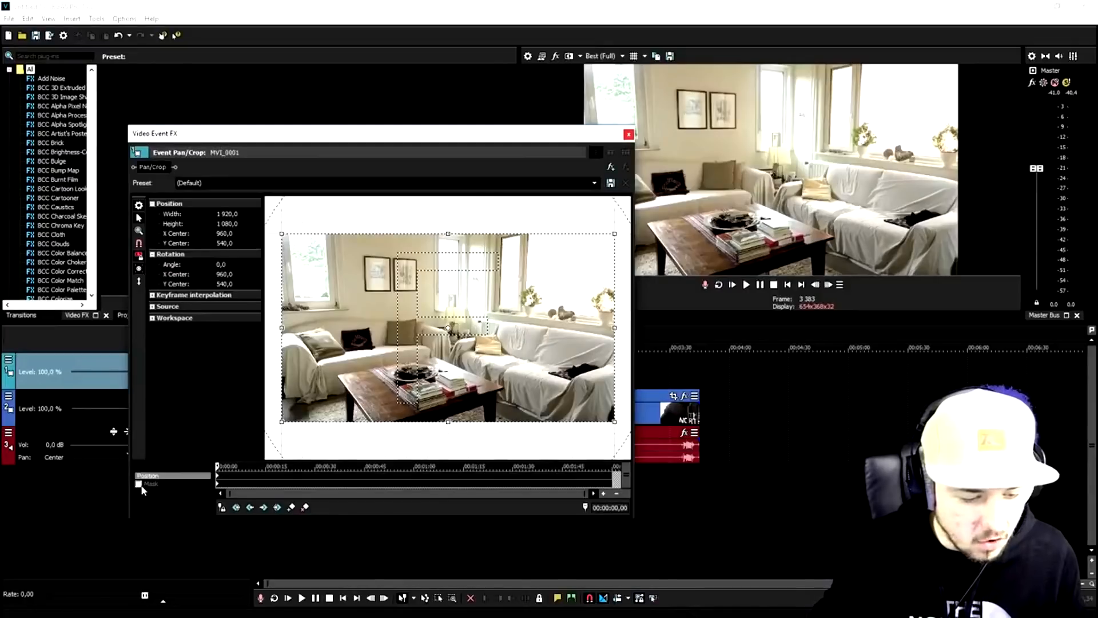
pyautogui.click(139, 484)
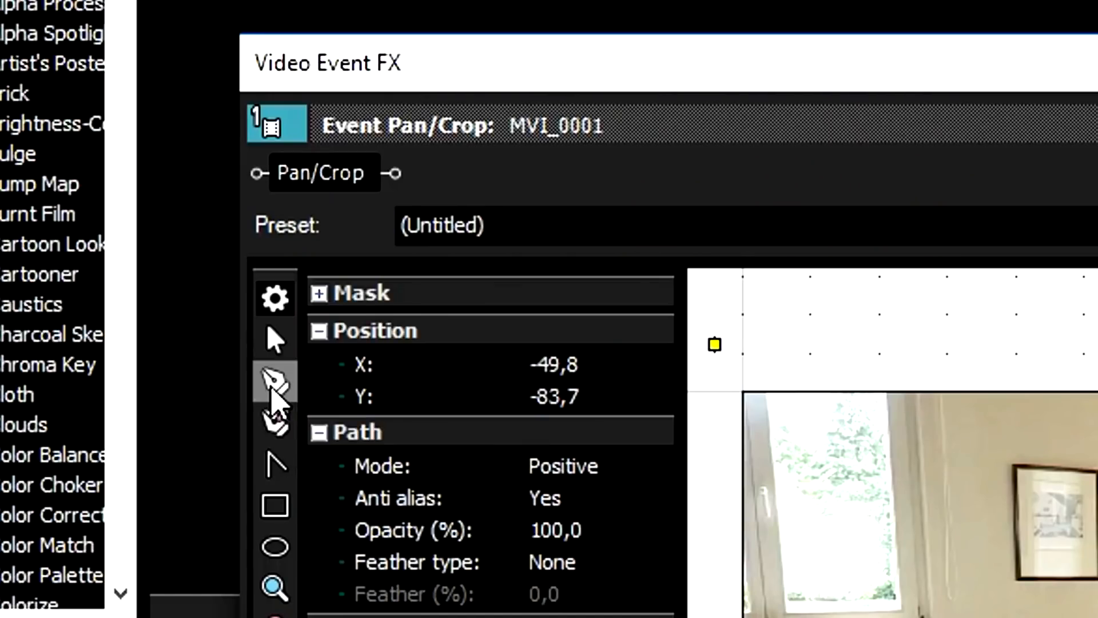
pyautogui.click(138, 232)
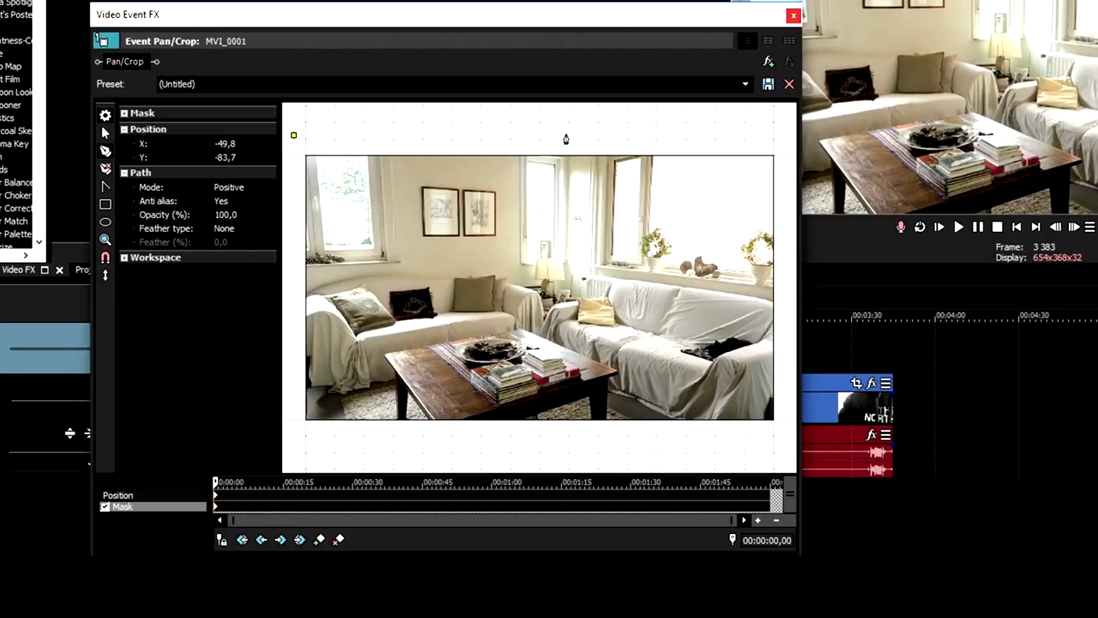
pyautogui.click(556, 134)
pyautogui.click(559, 445)
pyautogui.click(289, 439)
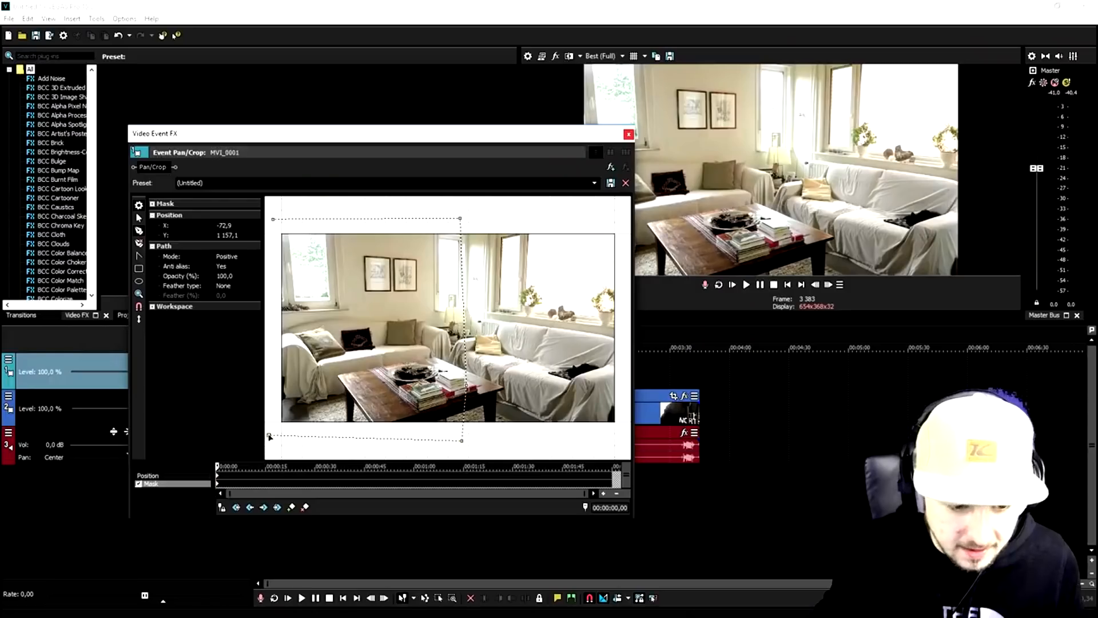
pyautogui.click(274, 220)
pyautogui.click(629, 134)
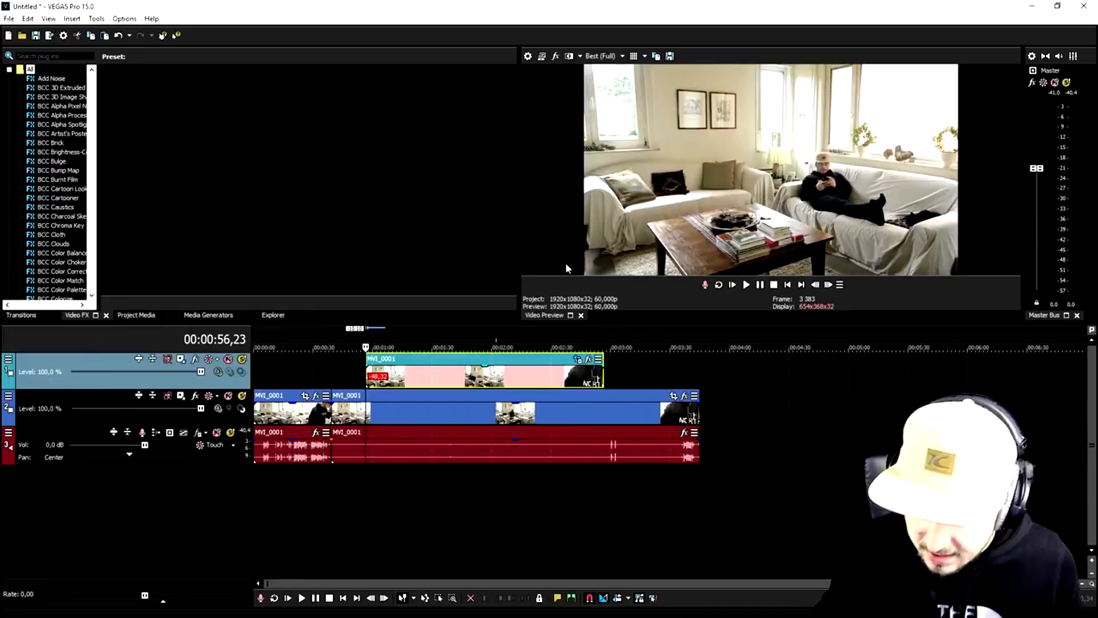
pyautogui.press('space')
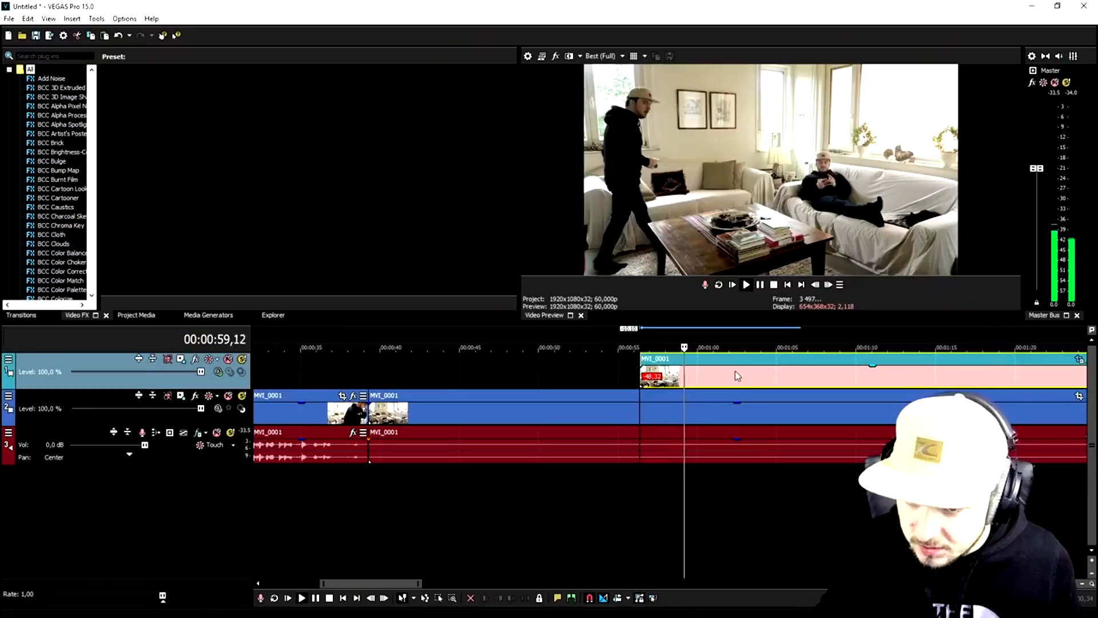
pyautogui.press('space')
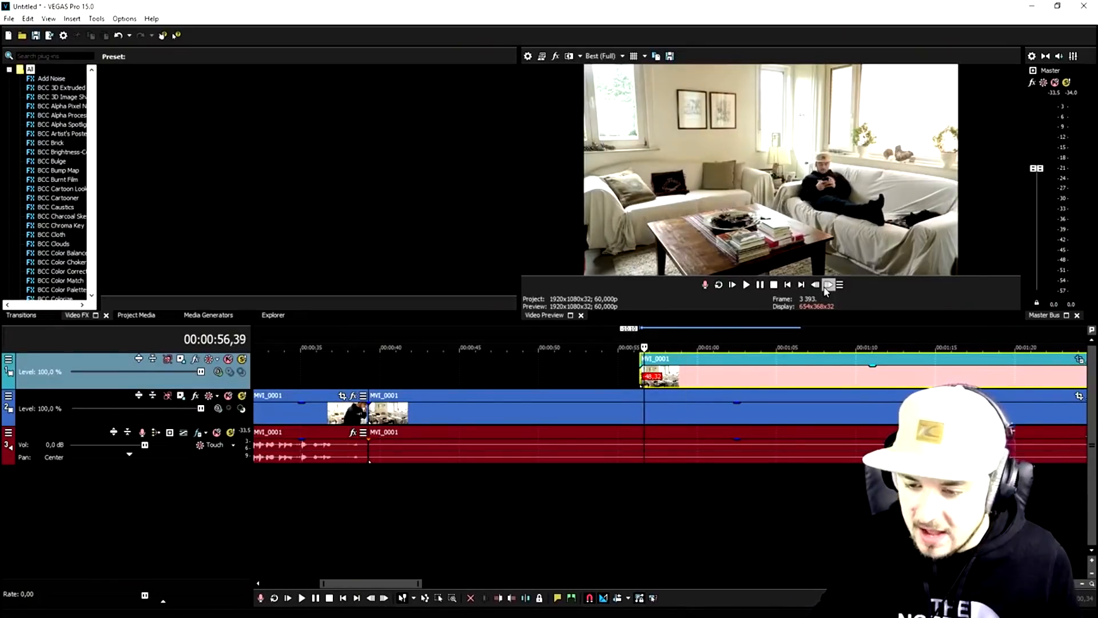
pyautogui.press('space')
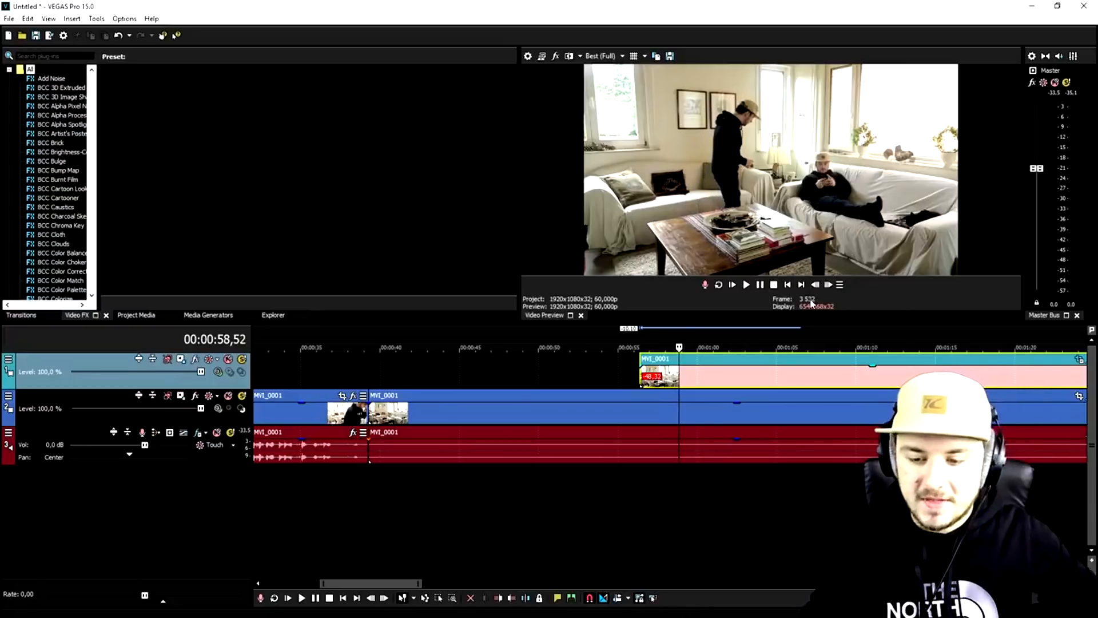
# - Insert another video track above the others and paste a copy of the masked clip onto it at 00:01:09,32
pyautogui.scroll(-6, 719, 334)
pyautogui.click(621, 363)
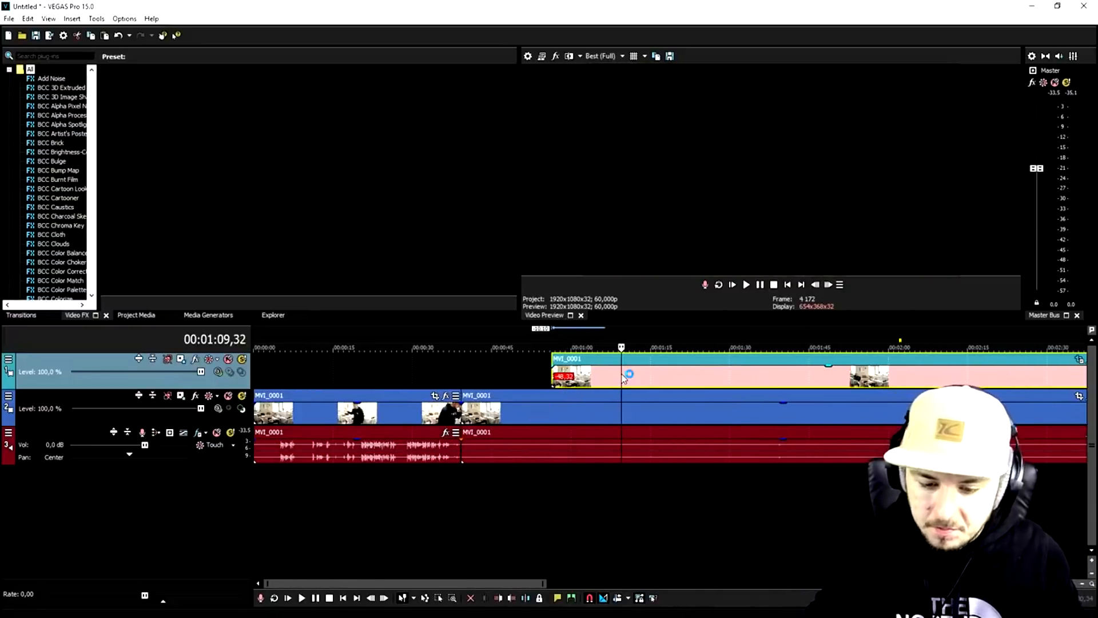
pyautogui.rightClick(519, 376)
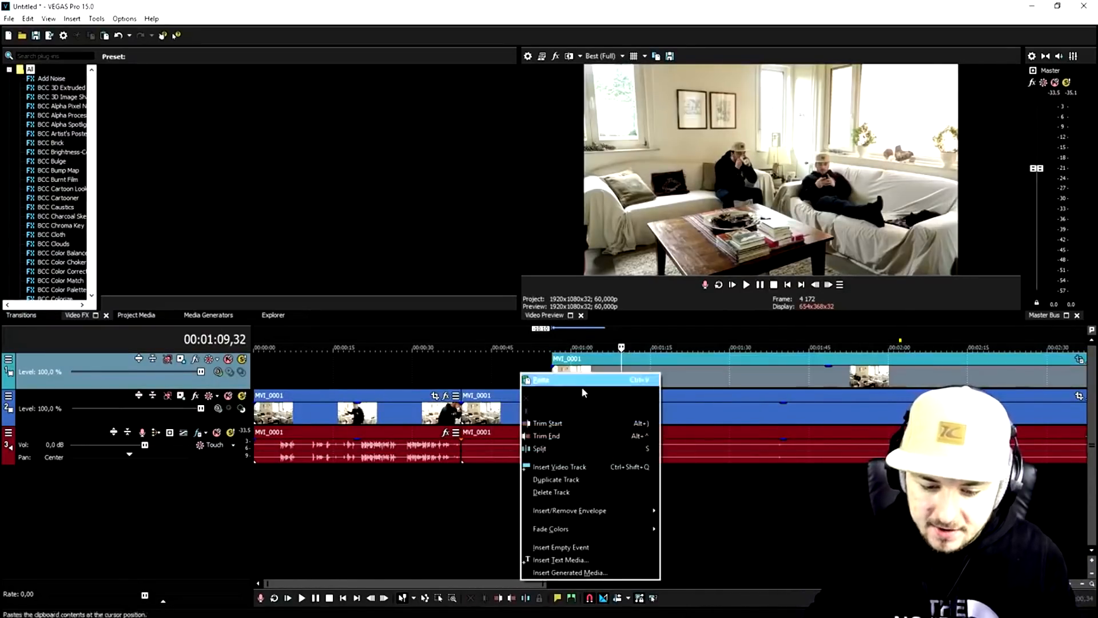
pyautogui.click(582, 466)
pyautogui.hotkey('ctrl', 'v')
pyautogui.scroll(-3, 343, 366)
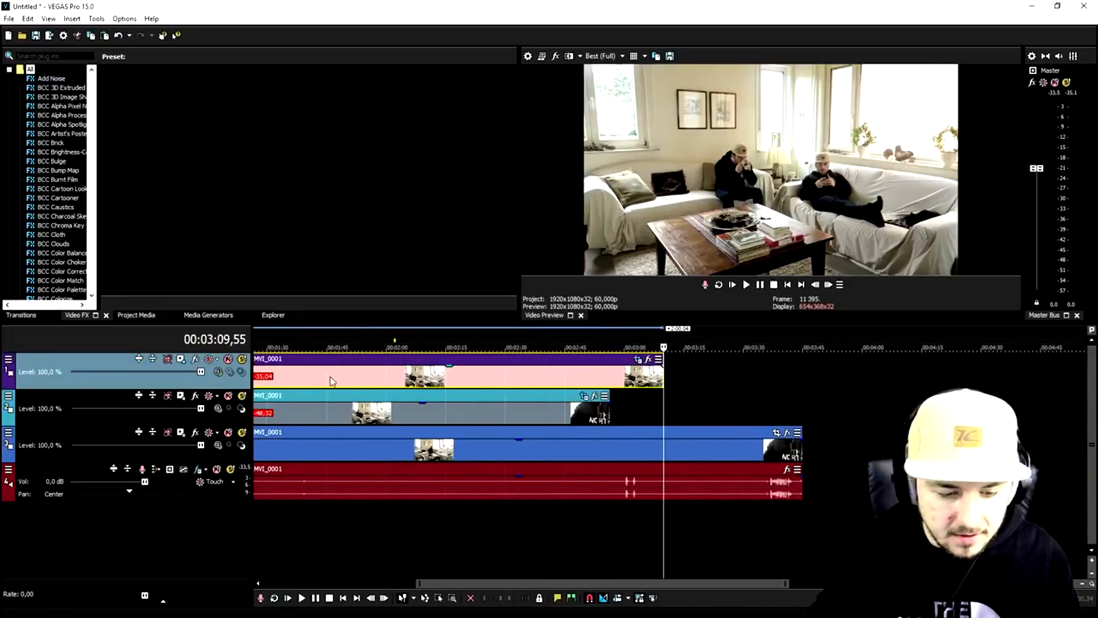
# - Split the topmost clip at about 00:02:02, where the man sits on the far left of the sofa, and delete the earlier part
pyautogui.click(335, 366)
pyautogui.scroll(3, 545, 388)
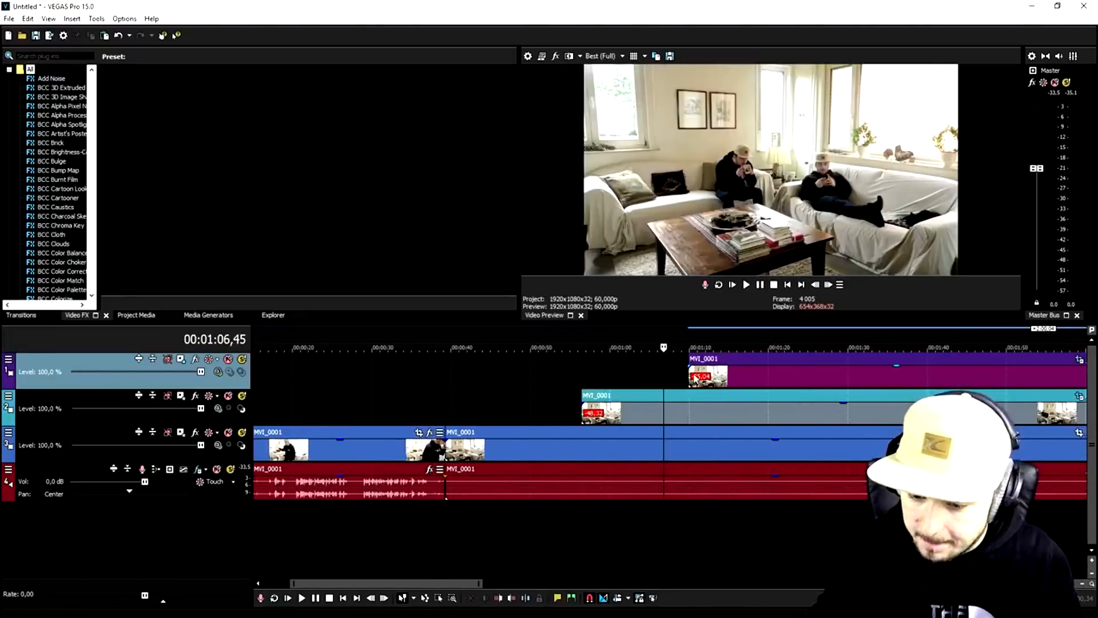
pyautogui.scroll(1, 737, 368)
pyautogui.click(733, 369)
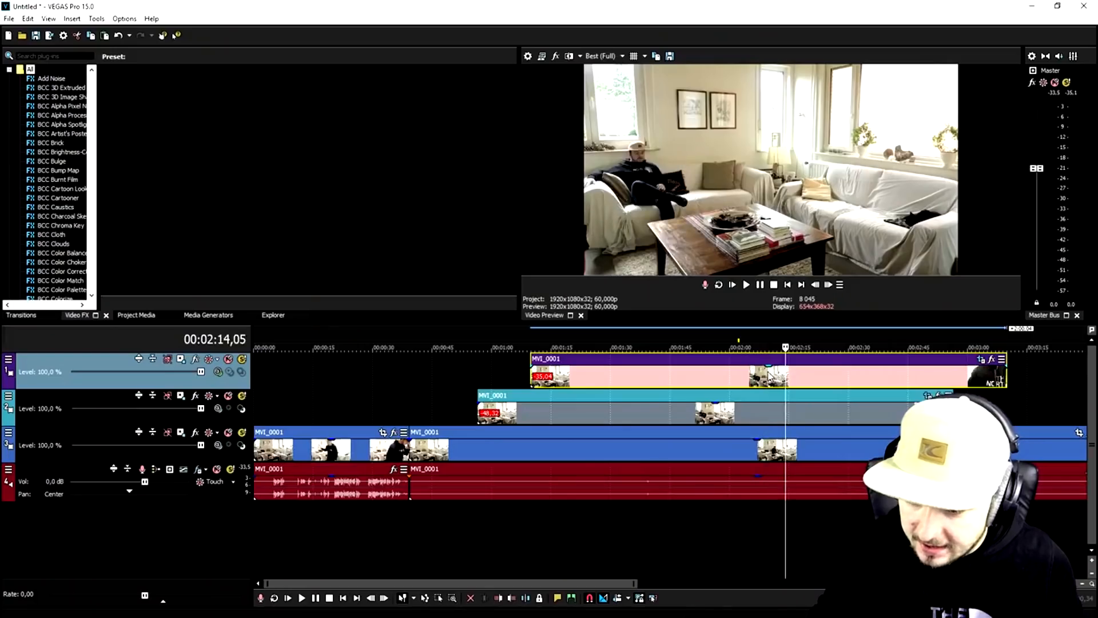
pyautogui.press('j')
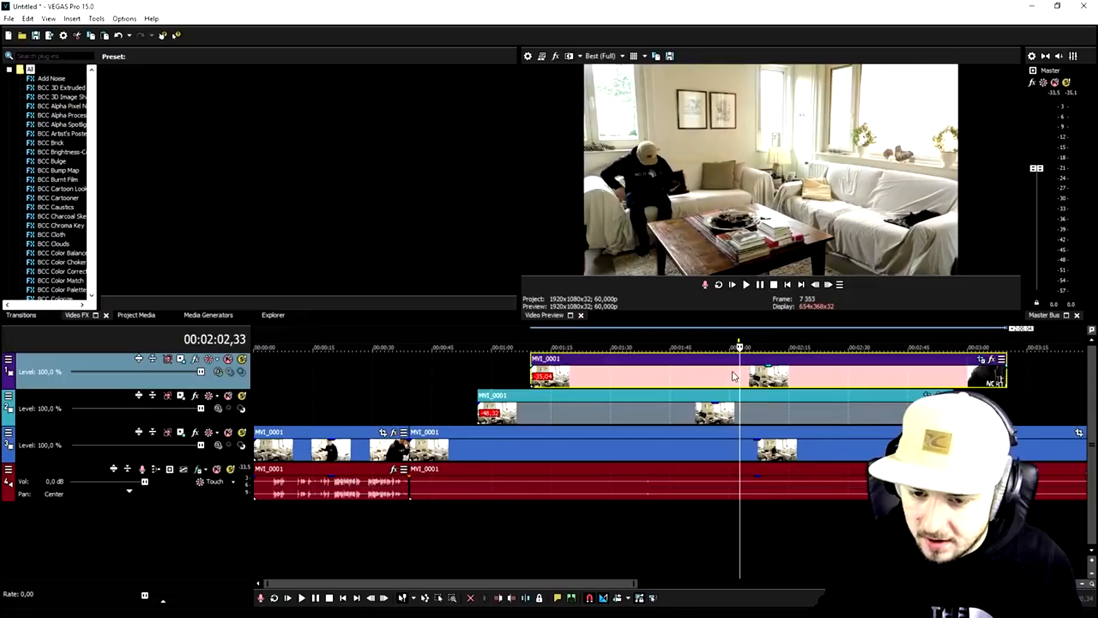
pyautogui.press('k')
pyautogui.press('s')
pyautogui.click(695, 378)
pyautogui.press('Delete')
# - Move the remaining topmost clip back to start at about 00:01:07 and check its timing against the clips below
pyautogui.moveTo(546, 361); pyautogui.dragTo(489, 337)
pyautogui.click(489, 337)
pyautogui.scroll(3, 669, 352)
pyautogui.press('space')
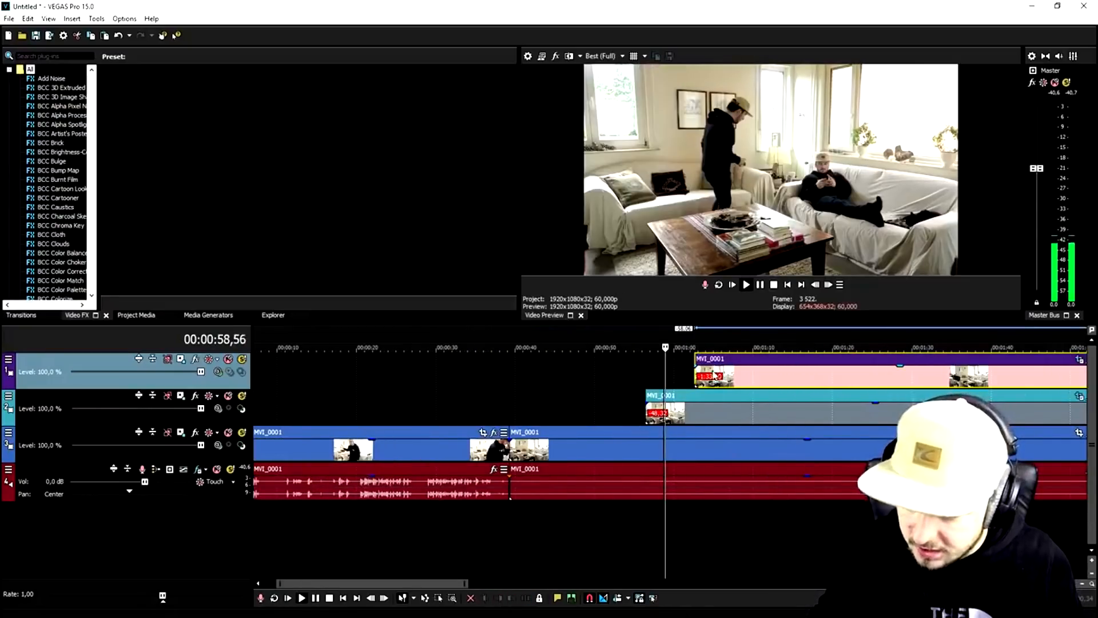
pyautogui.click(723, 336)
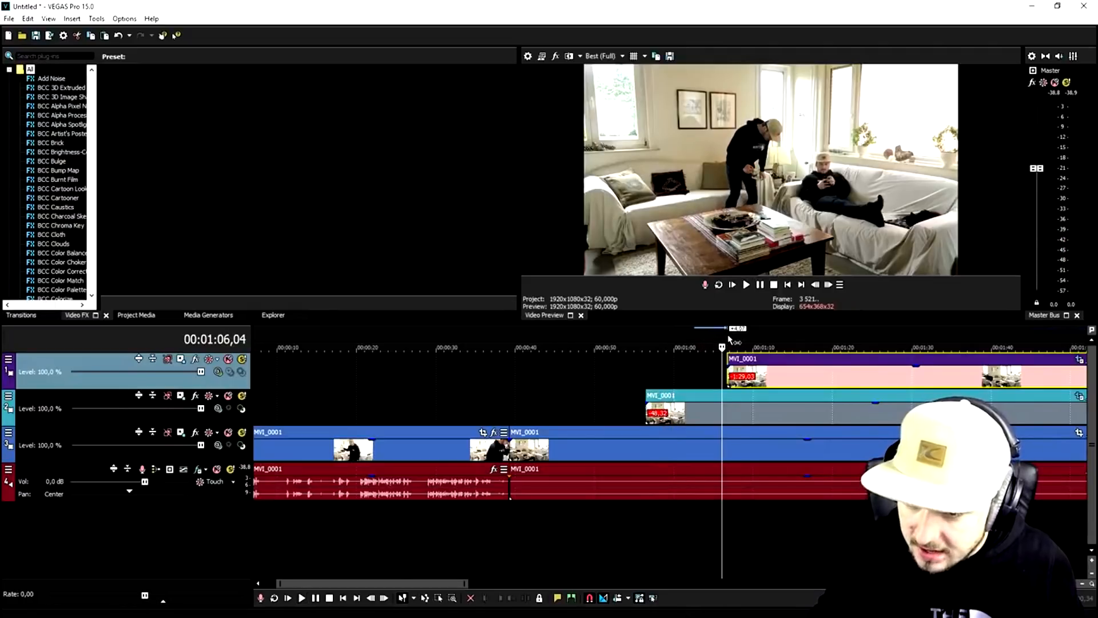
pyautogui.press('space')
pyautogui.click(738, 334)
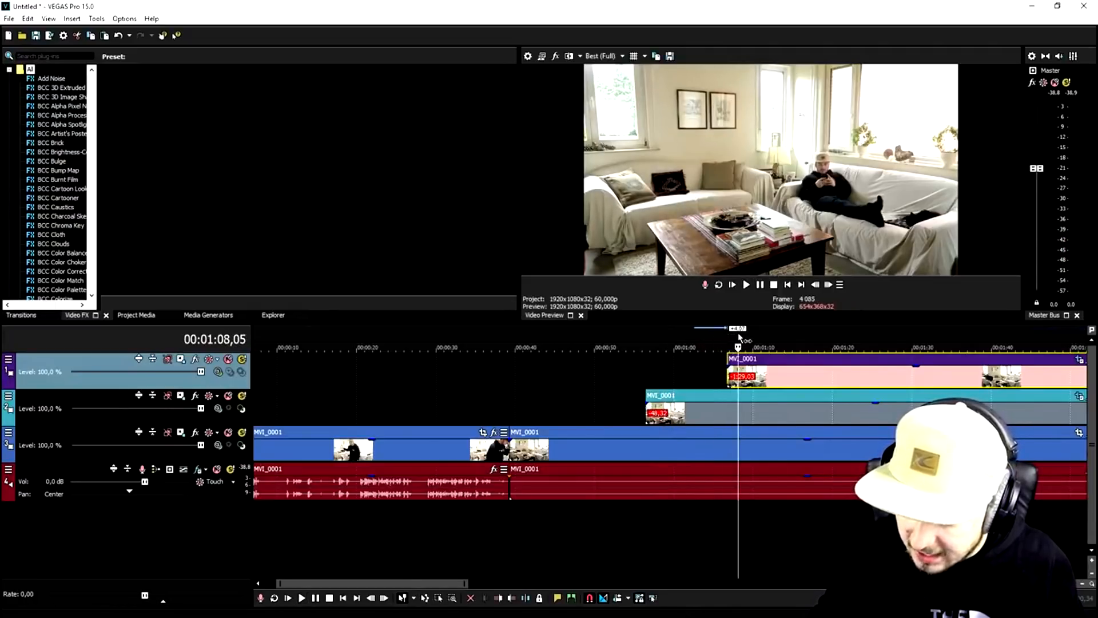
# - Replace the topmost clip's mask in Event Pan/Crop with a narrower four-point mask covering about the left third of the frame
pyautogui.scroll(-3, 743, 349)
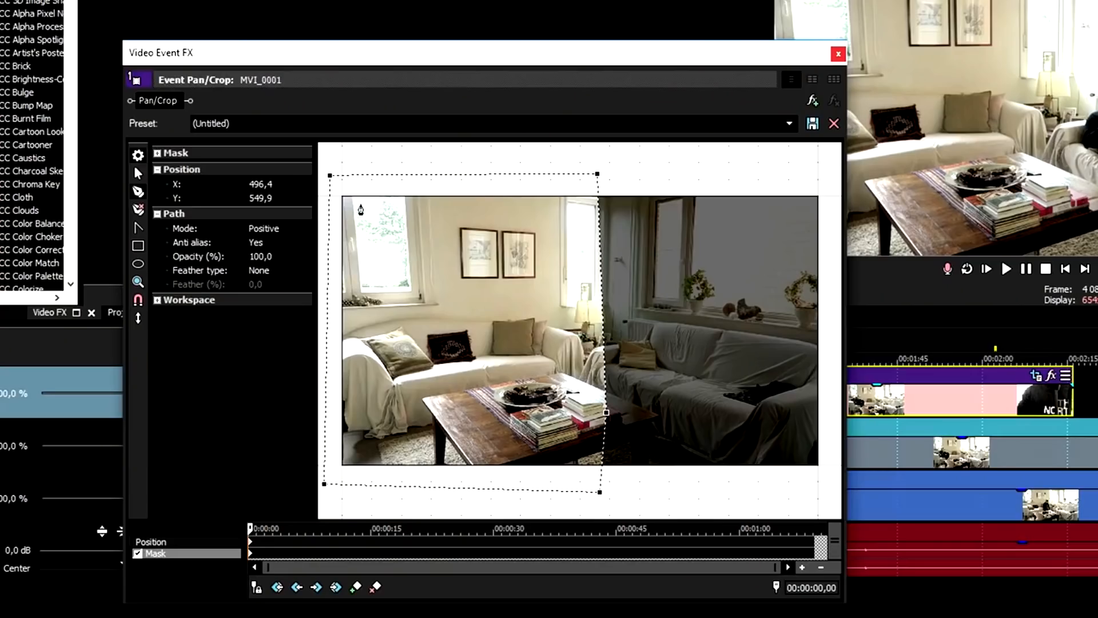
pyautogui.rightClick(367, 205)
pyautogui.click(401, 272)
pyautogui.click(493, 180)
pyautogui.click(482, 382)
pyautogui.click(480, 483)
pyautogui.click(324, 477)
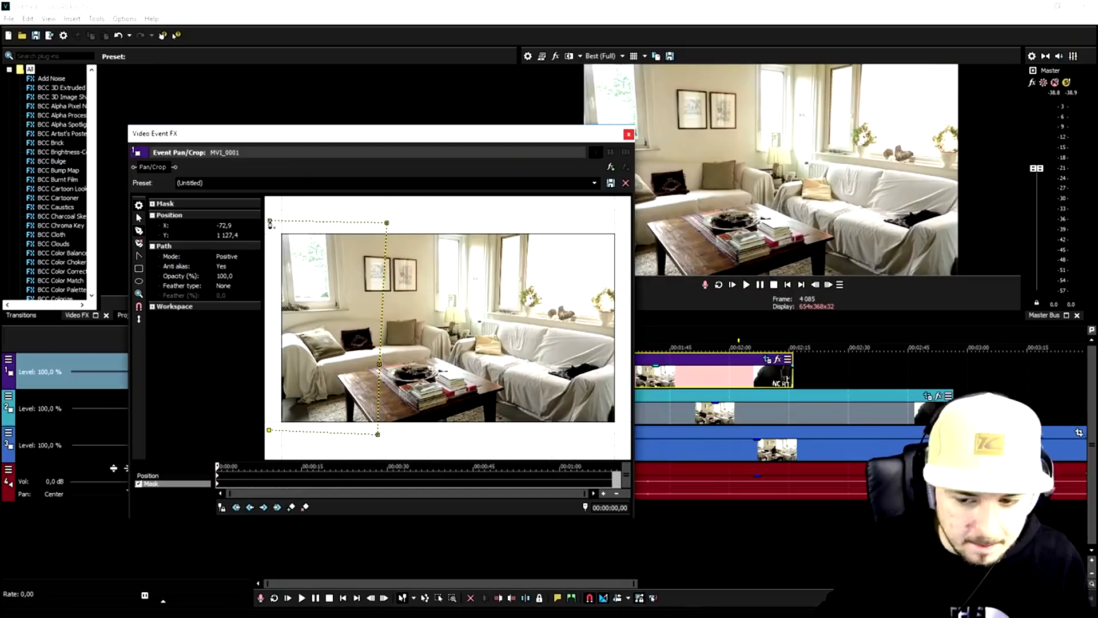
pyautogui.click(325, 177)
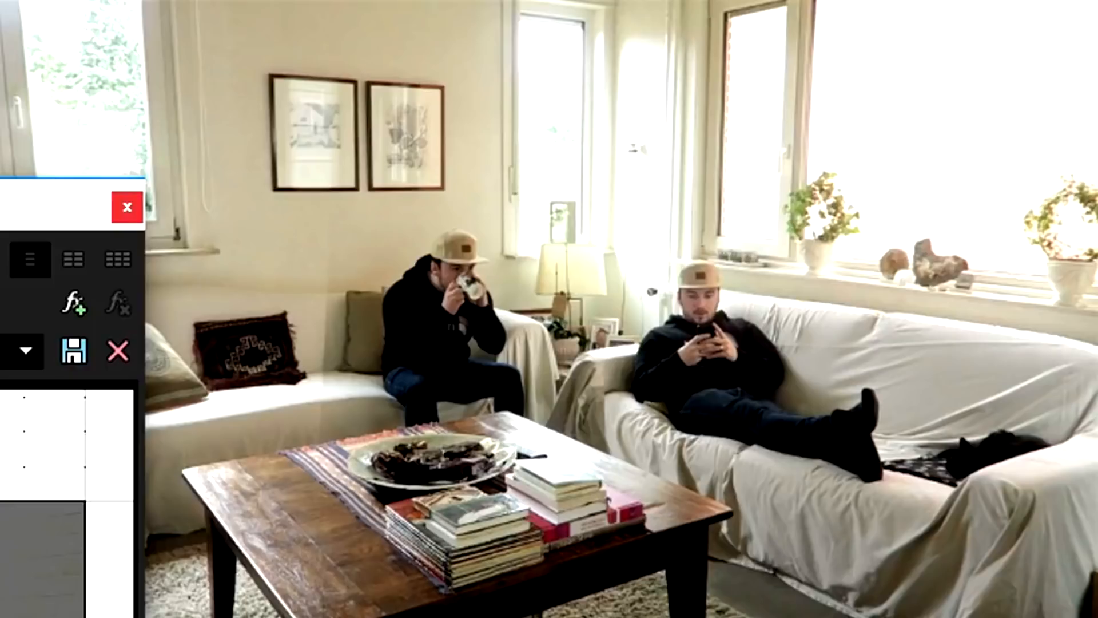
pyautogui.click(628, 135)
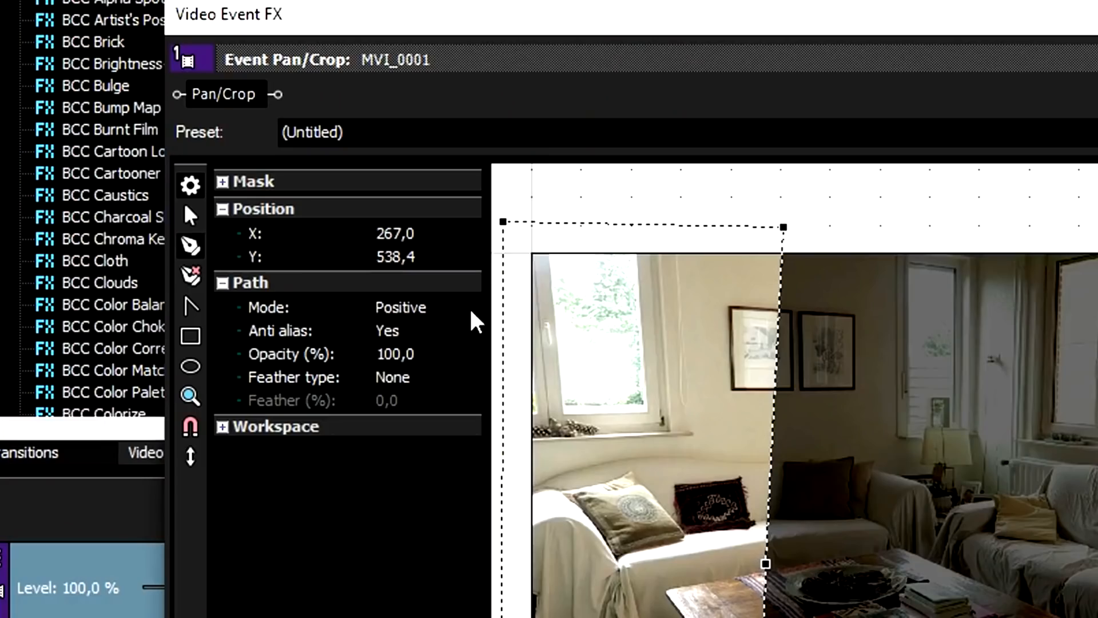
# - Set the topmost clip's mask feather type to Both with a slight feather amount and return to the timeline
pyautogui.click(461, 378)
pyautogui.click(434, 432)
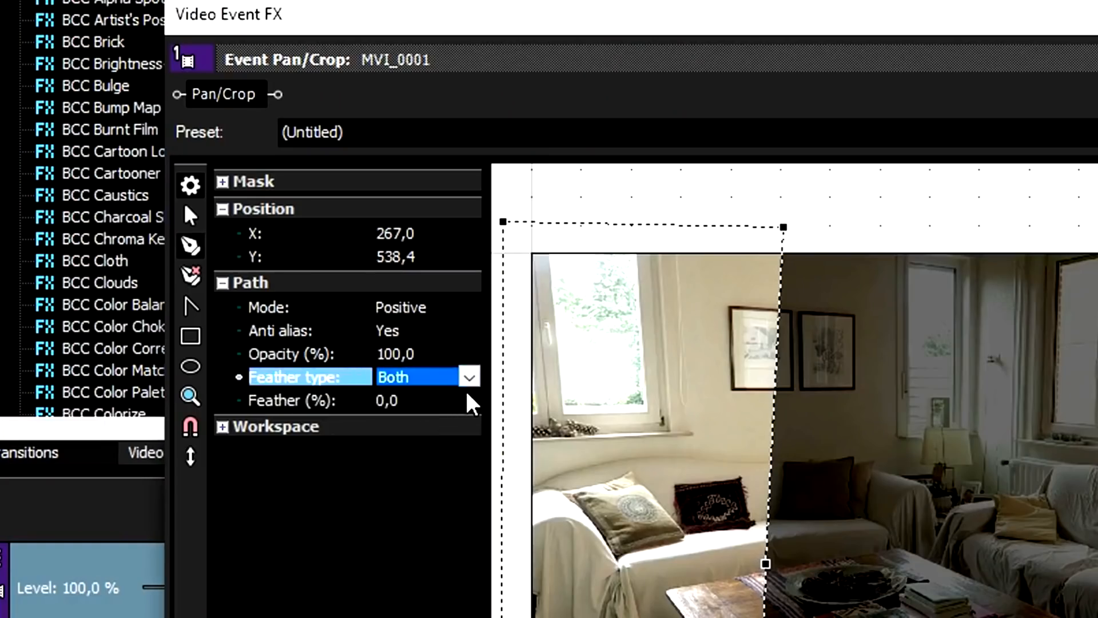
pyautogui.click(473, 401)
pyautogui.click(469, 399)
pyautogui.moveTo(388, 433); pyautogui.dragTo(392, 433)
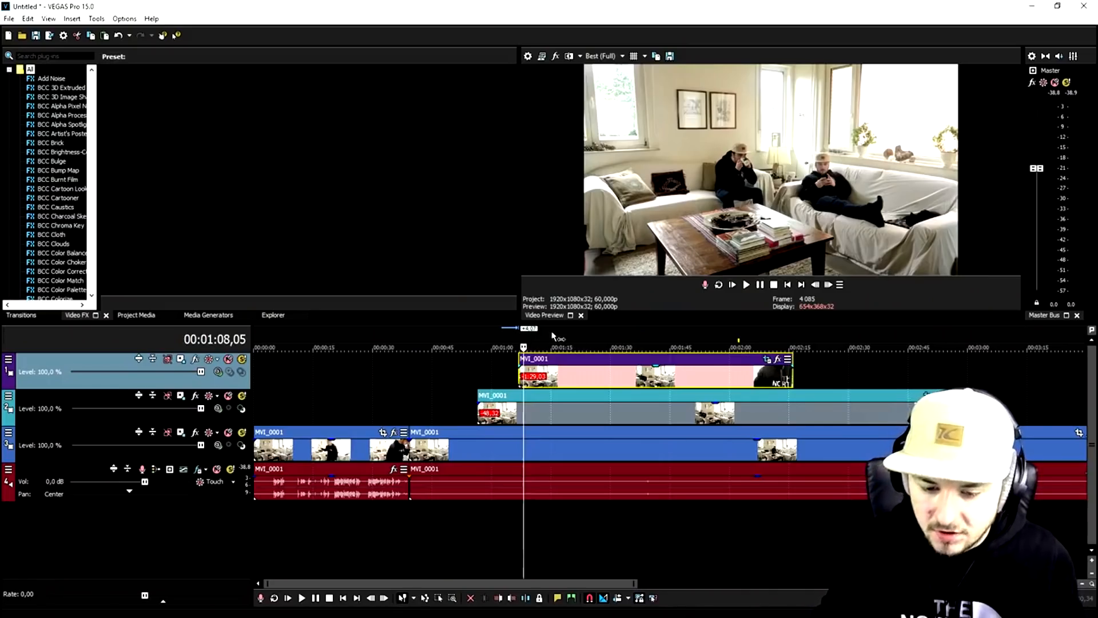
pyautogui.click(552, 332)
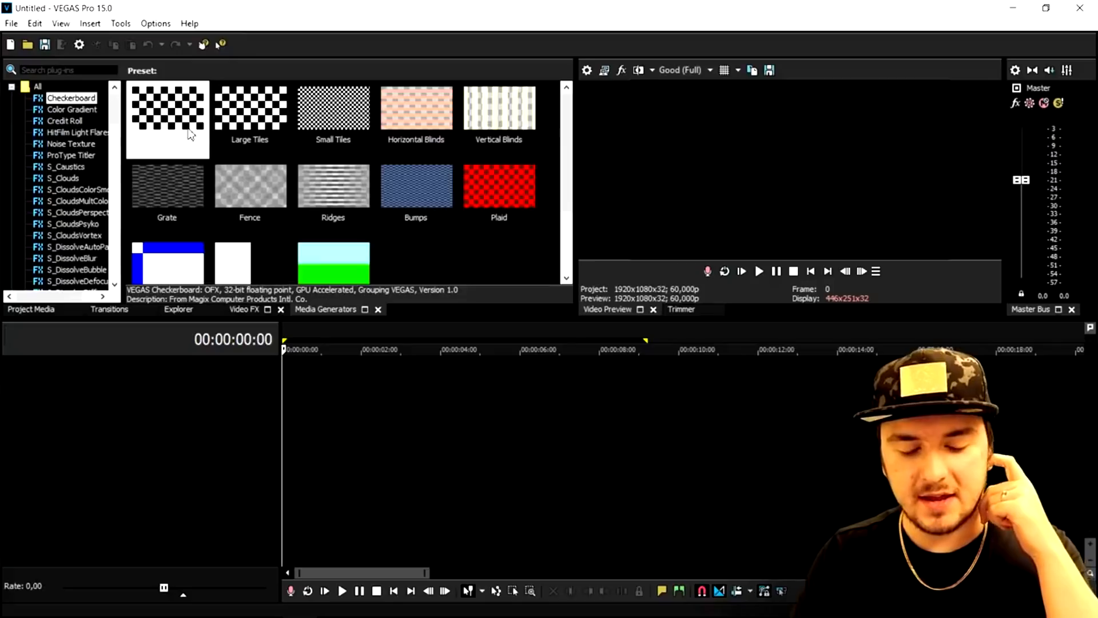
# - Place the default Checkerboard generated media at the start of the empty timeline and open the project's video properties
pyautogui.moveTo(183, 136); pyautogui.dragTo(364, 418)
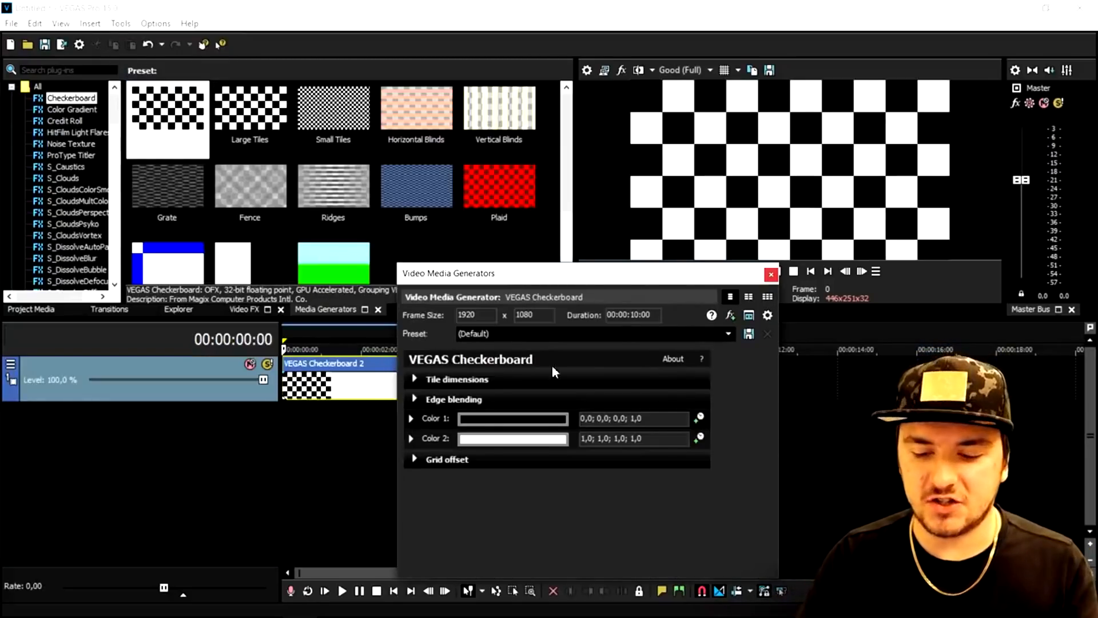
pyautogui.click(771, 274)
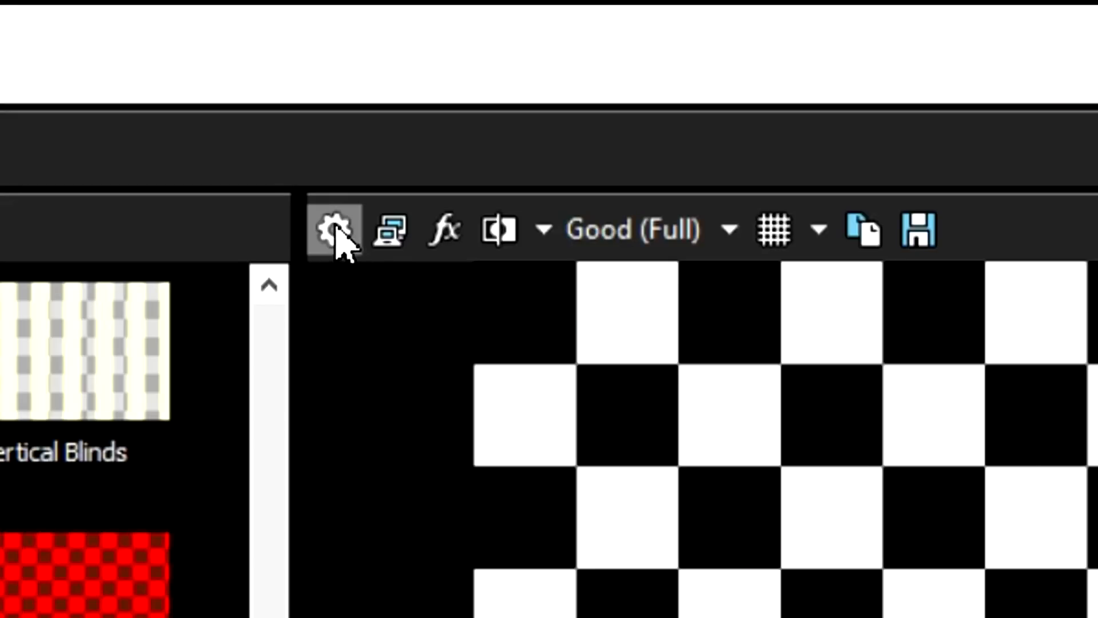
pyautogui.click(336, 232)
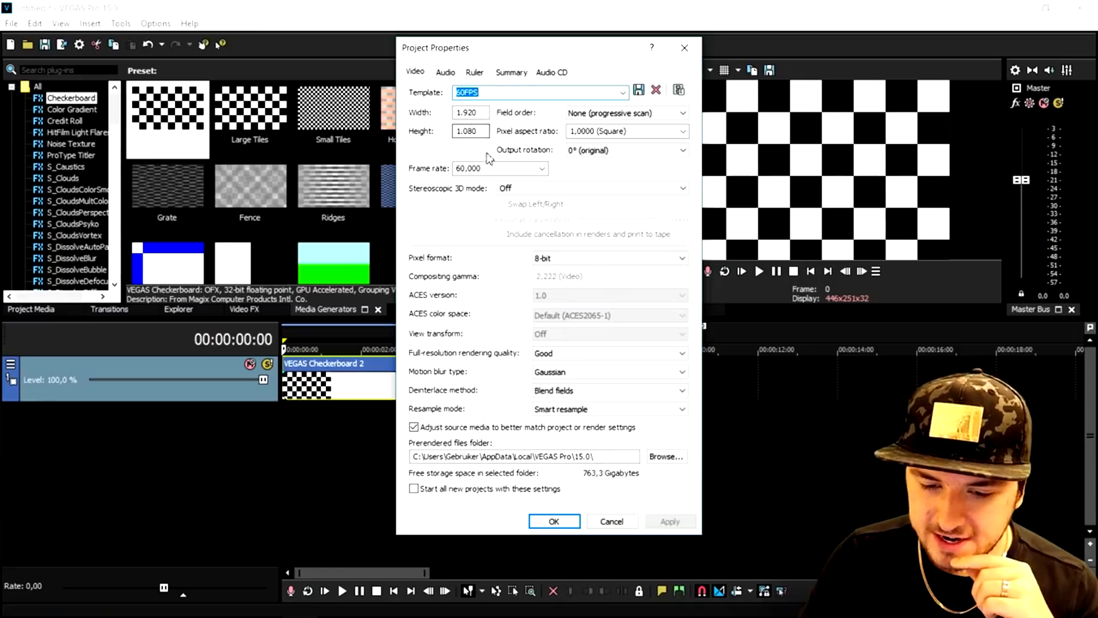
pyautogui.moveTo(514, 49); pyautogui.dragTo(438, 46)
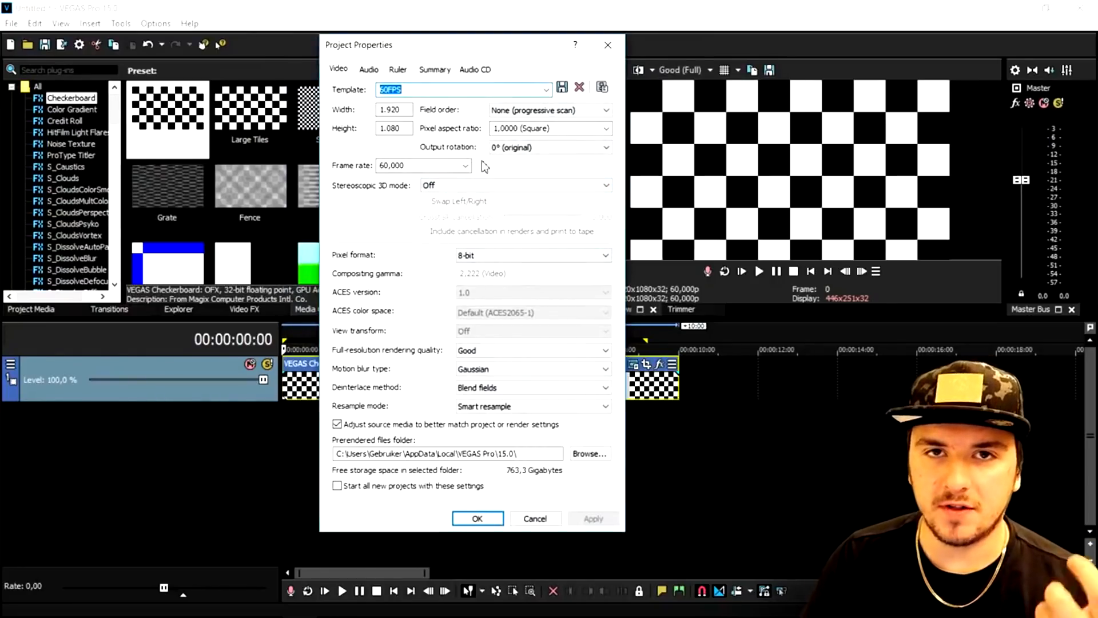
# - Apply the HDV 720-30p project template and set its frame rate to 60 instead of 30
pyautogui.click(546, 90)
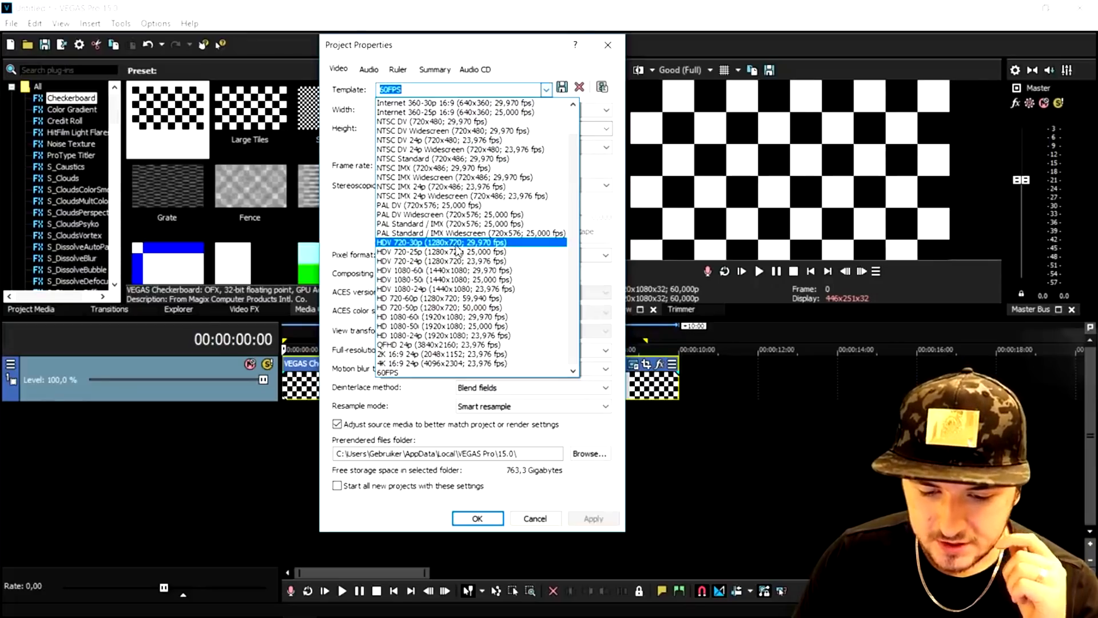
pyautogui.click(457, 243)
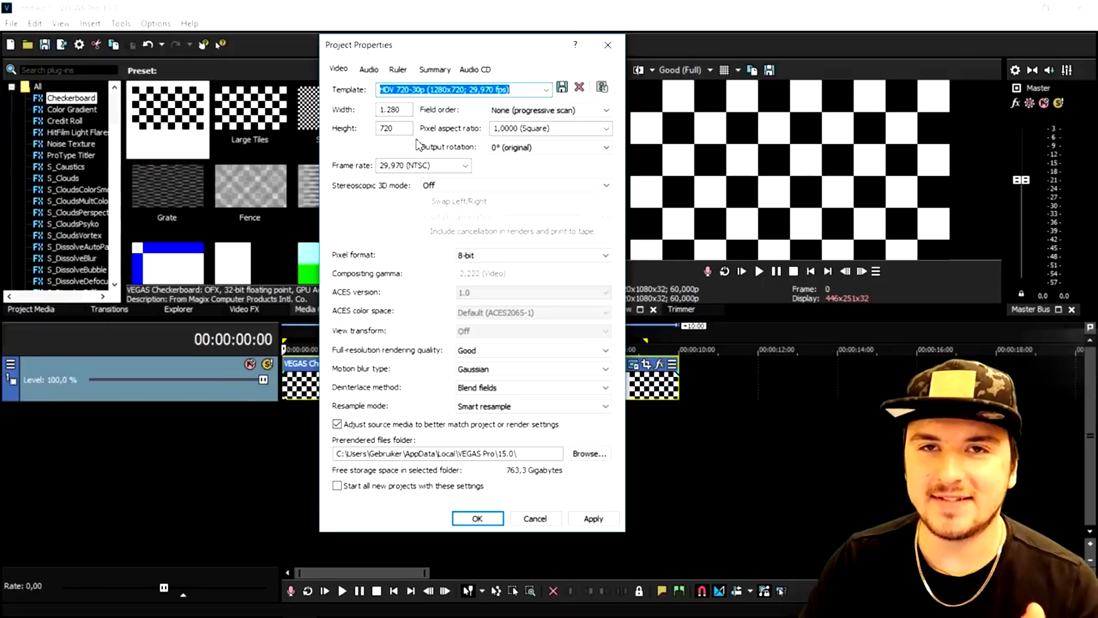
pyautogui.click(420, 165)
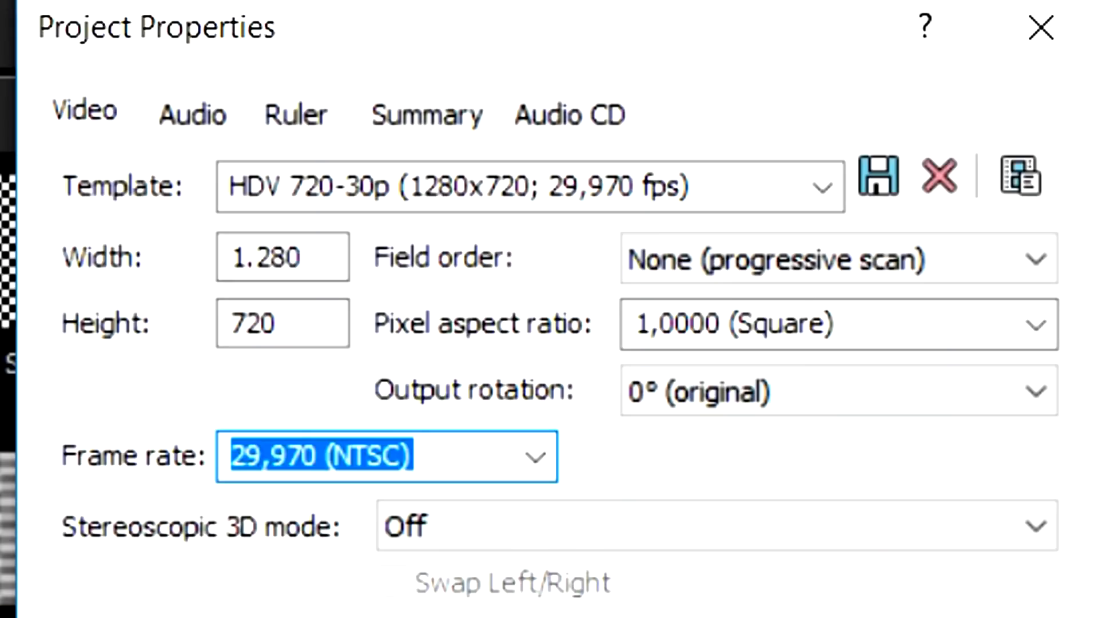
pyautogui.write('30')
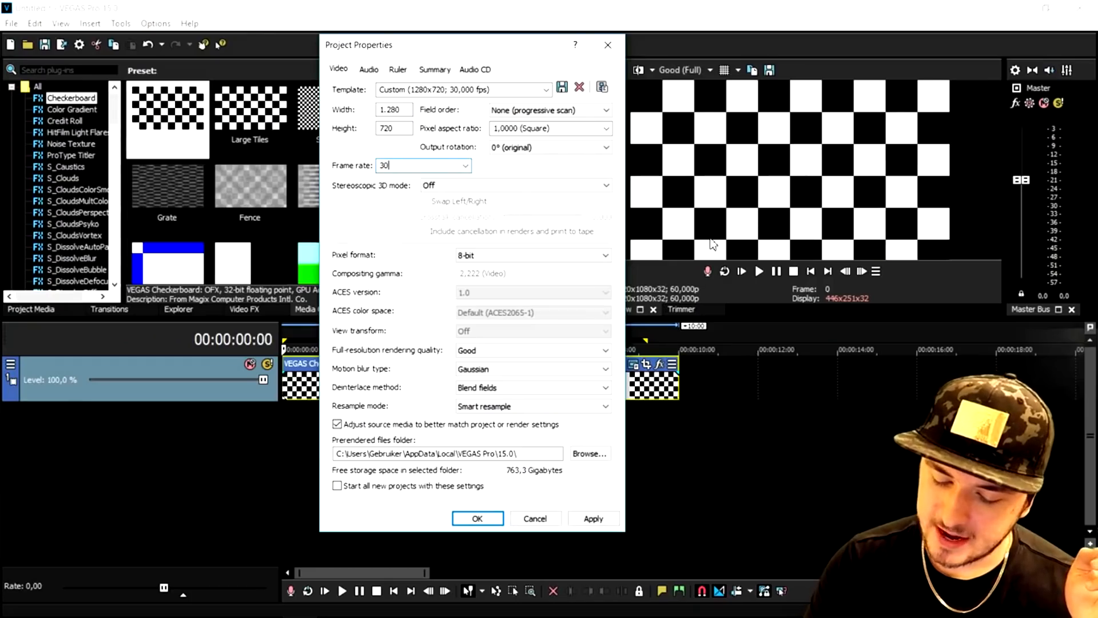
pyautogui.press('BackSpace')
pyautogui.press('BackSpace')
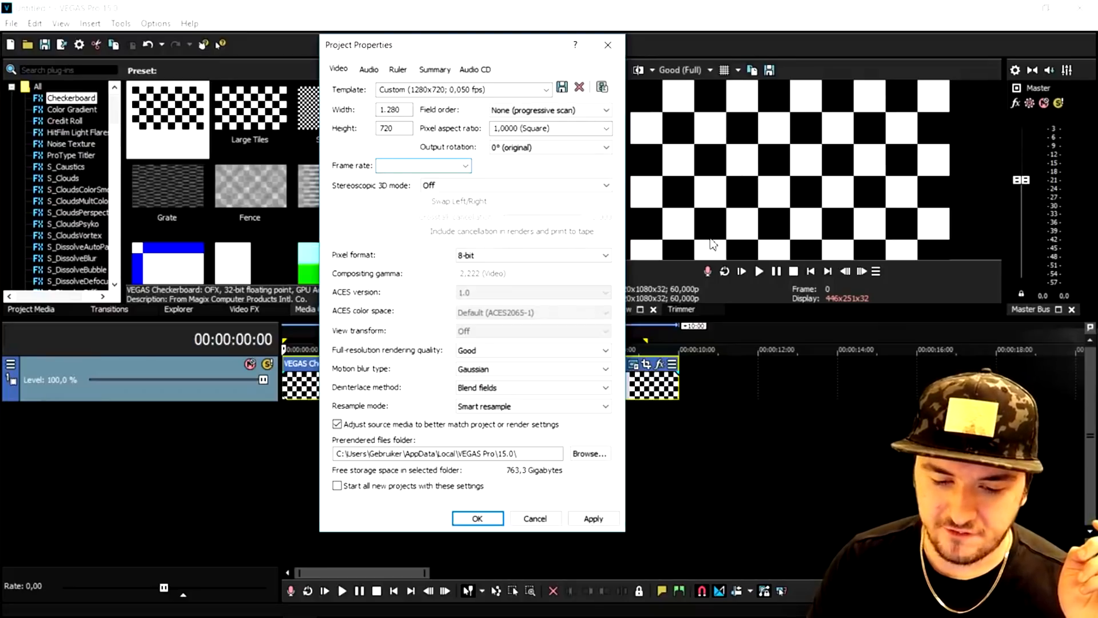
pyautogui.write('60')
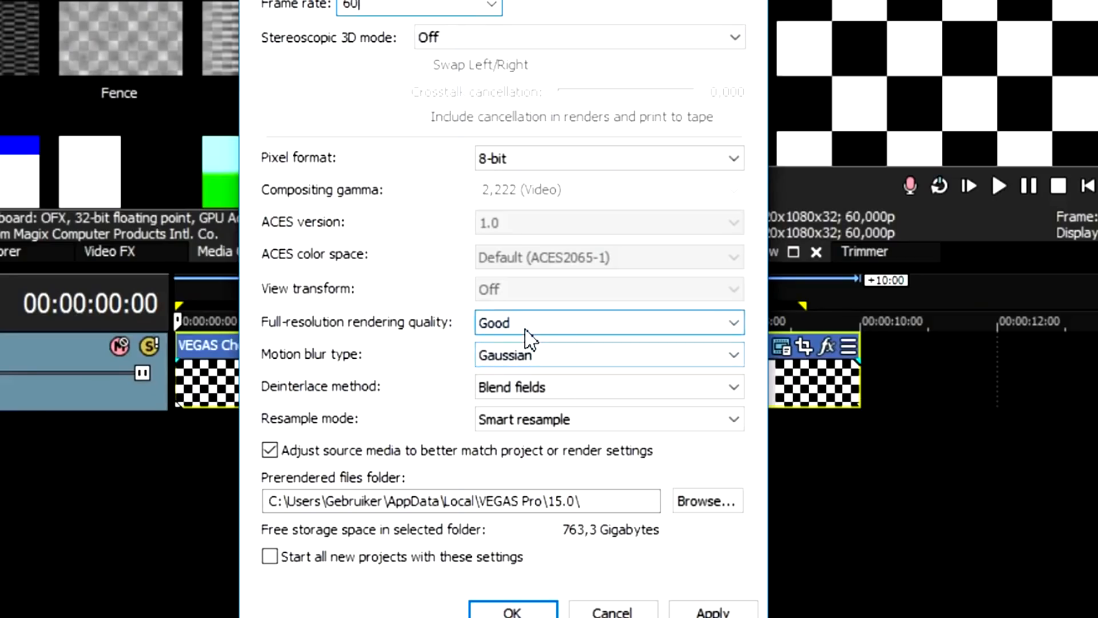
# - Set the full-resolution rendering quality to Best and the resample mode to Disable resample
pyautogui.click(484, 353)
pyautogui.click(527, 394)
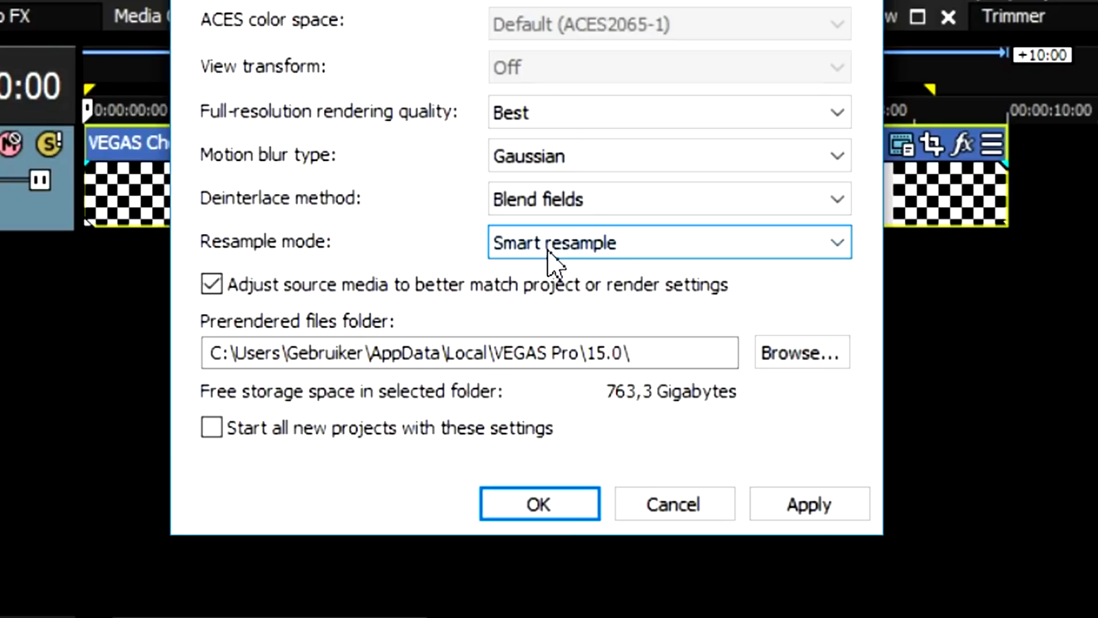
pyautogui.click(549, 256)
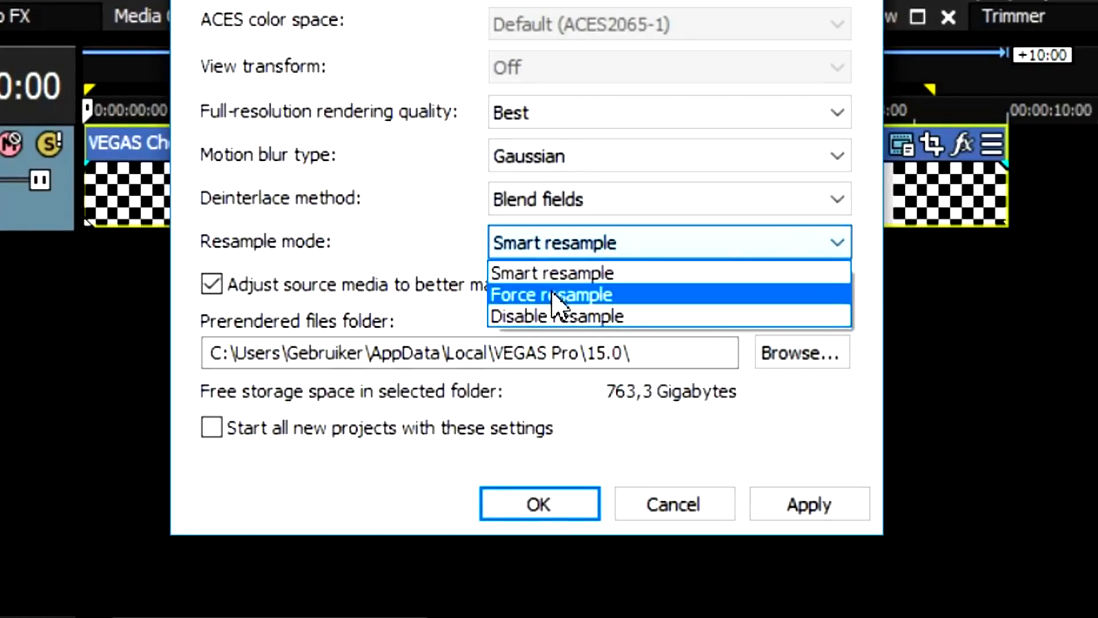
pyautogui.click(555, 318)
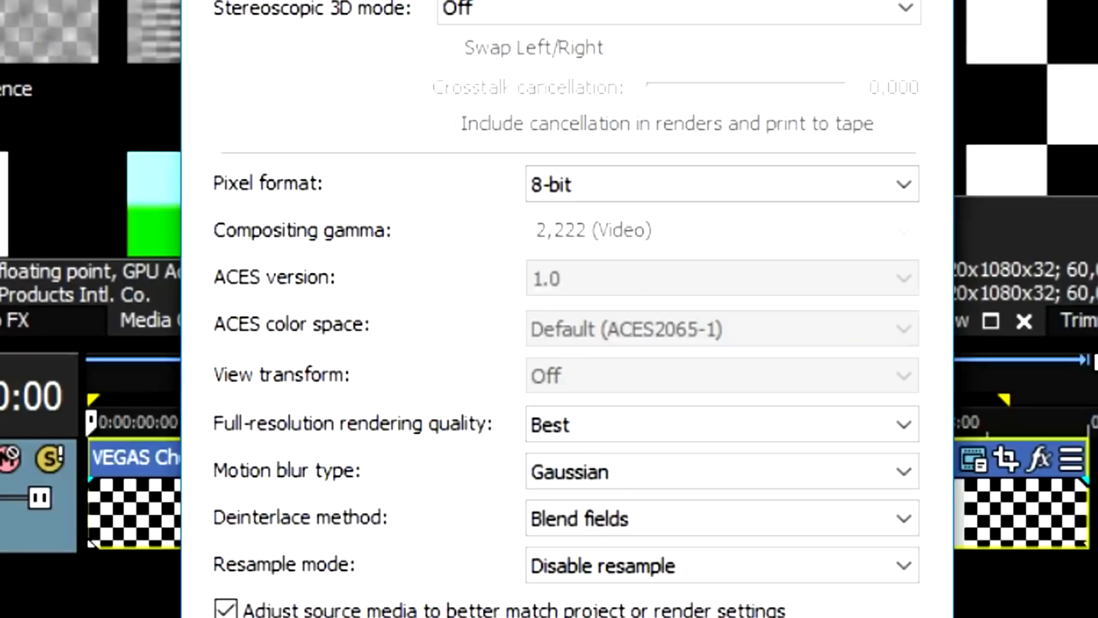
# - Apply the HDV 1080-24p template with a frame rate of 60 and start all new projects with these settings
pyautogui.click(547, 91)
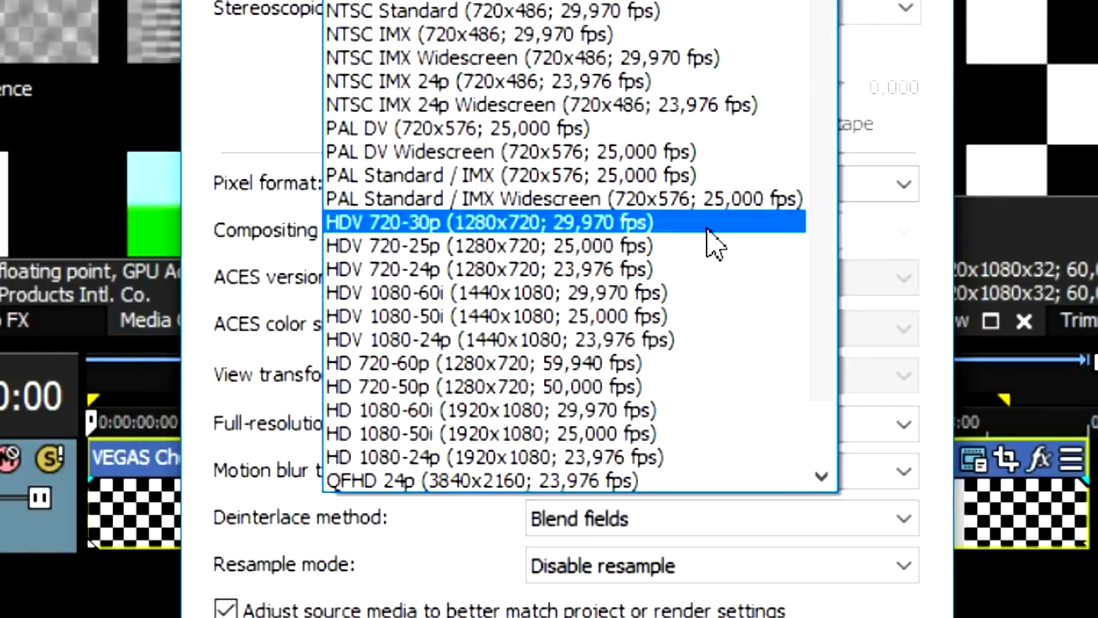
pyautogui.click(736, 340)
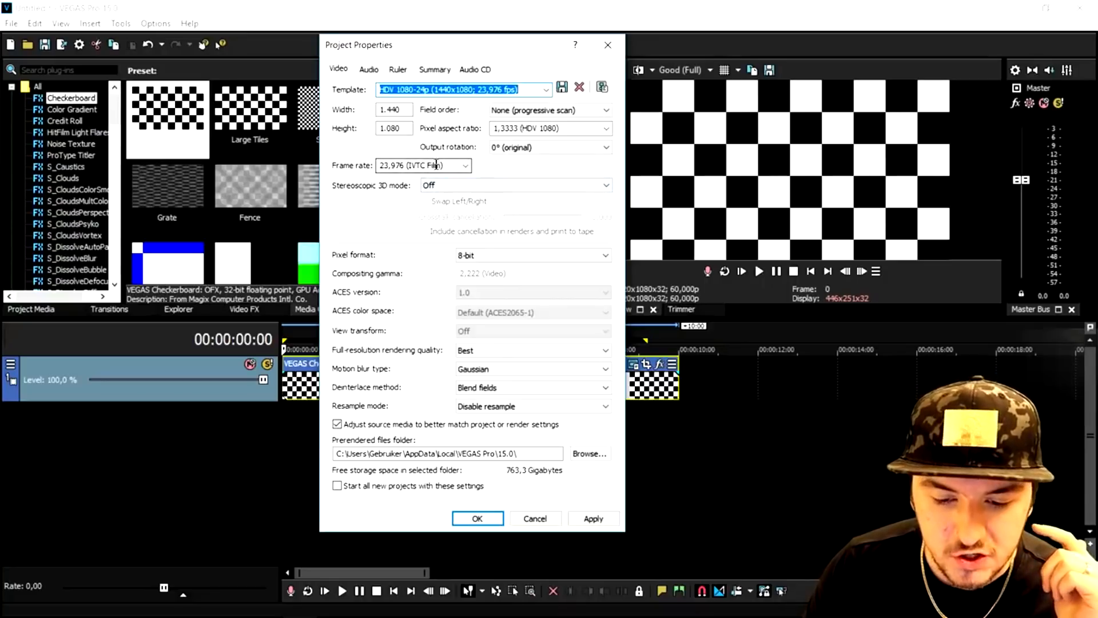
pyautogui.tripleClick(435, 165)
pyautogui.write('30')
pyautogui.press('BackSpace')
pyautogui.press('BackSpace')
pyautogui.write('60')
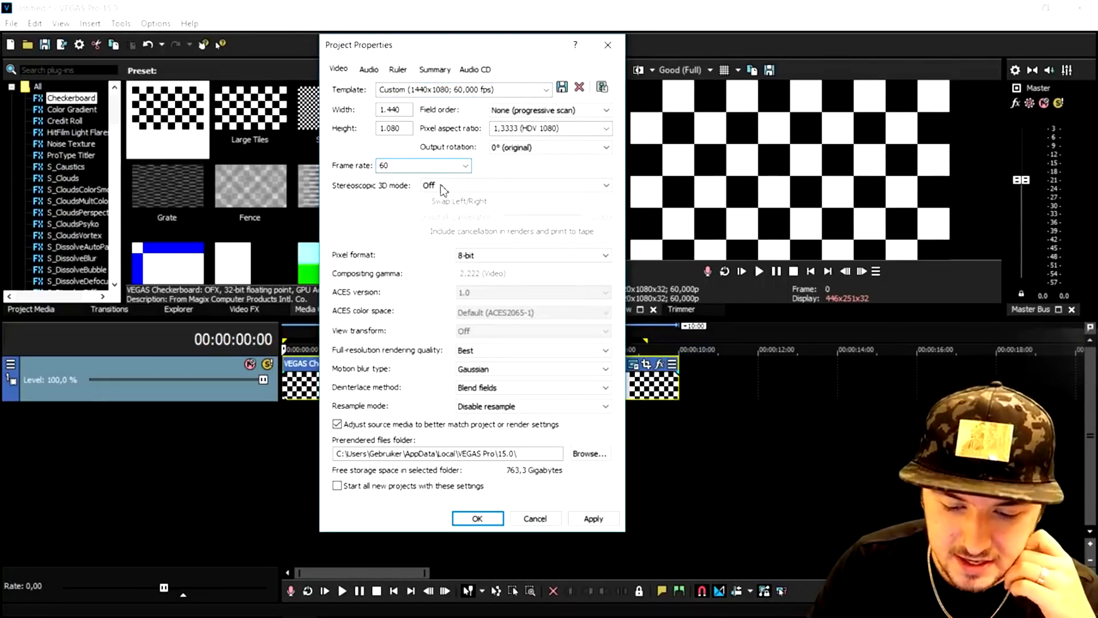
pyautogui.click(387, 485)
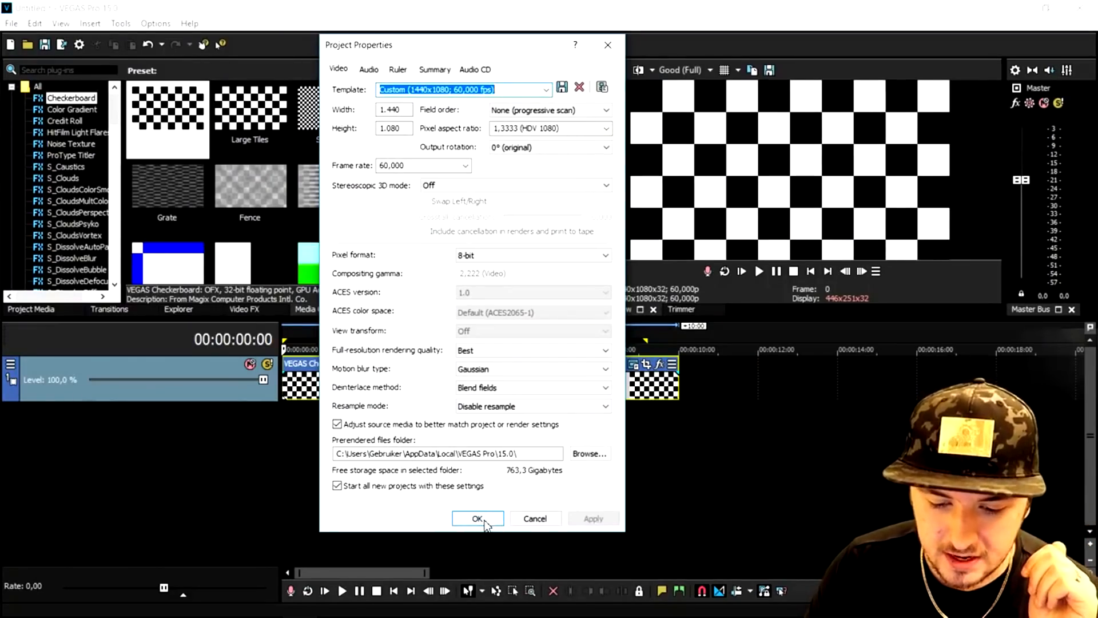
pyautogui.click(483, 522)
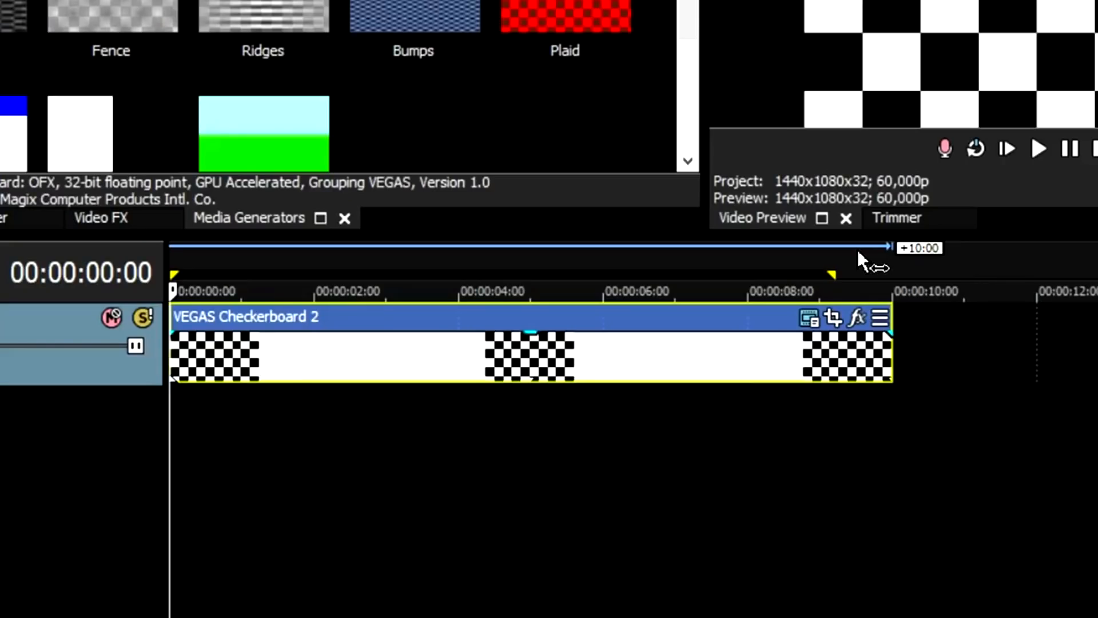
# - Select the checkerboard clip's time range as the loop region and open the Render As settings
pyautogui.moveTo(660, 330); pyautogui.dragTo(606, 321)
pyautogui.moveTo(759, 239); pyautogui.dragTo(172, 239)
pyautogui.click(23, 46)
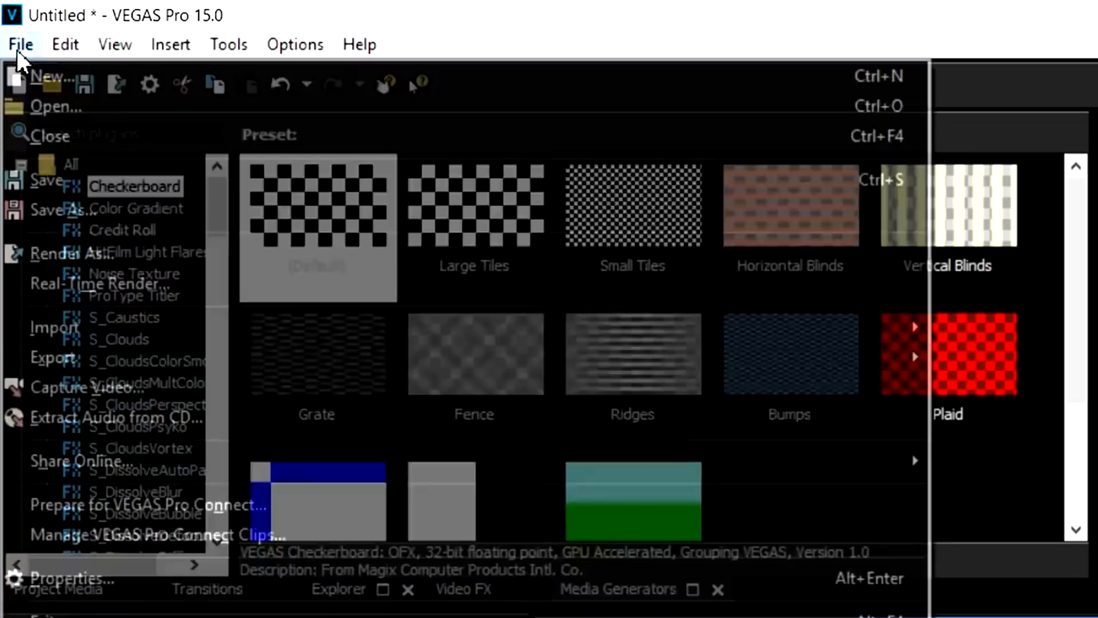
pyautogui.click(242, 258)
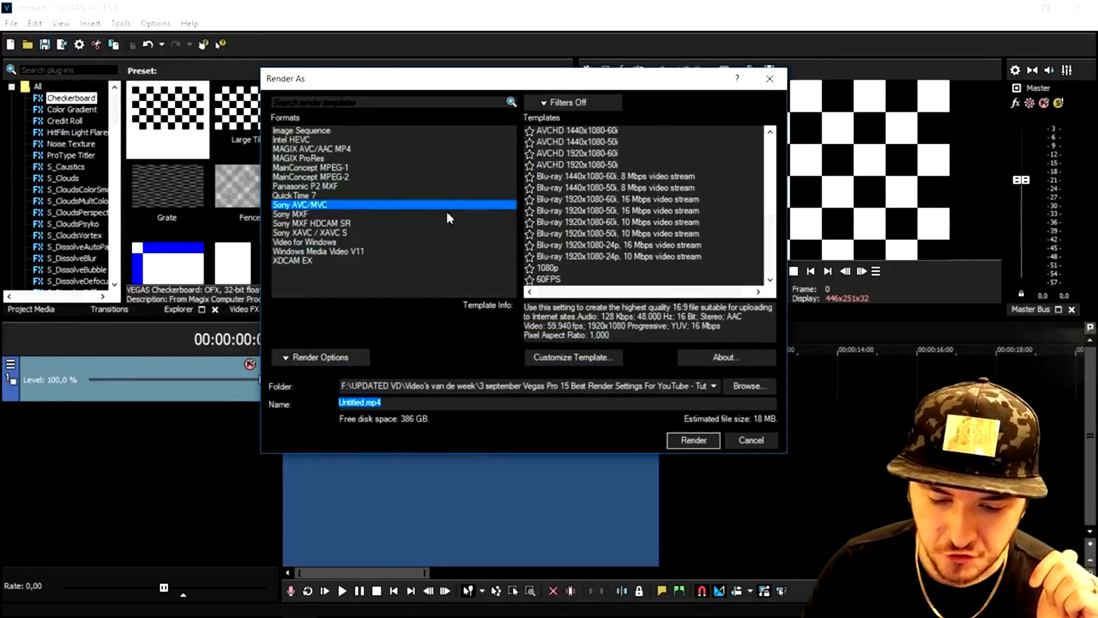
# - Choose the Sony AVC/MVC render format with the Internet 1920x1080-30p template
pyautogui.click(352, 204)
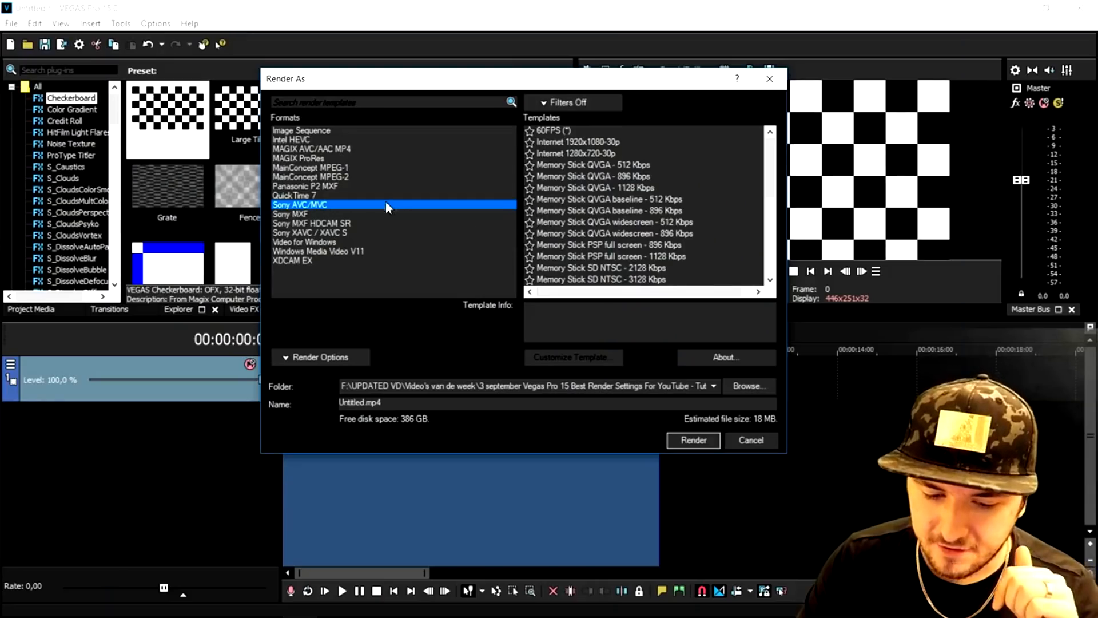
pyautogui.scroll(-1, 649, 246)
pyautogui.scroll(1, 648, 246)
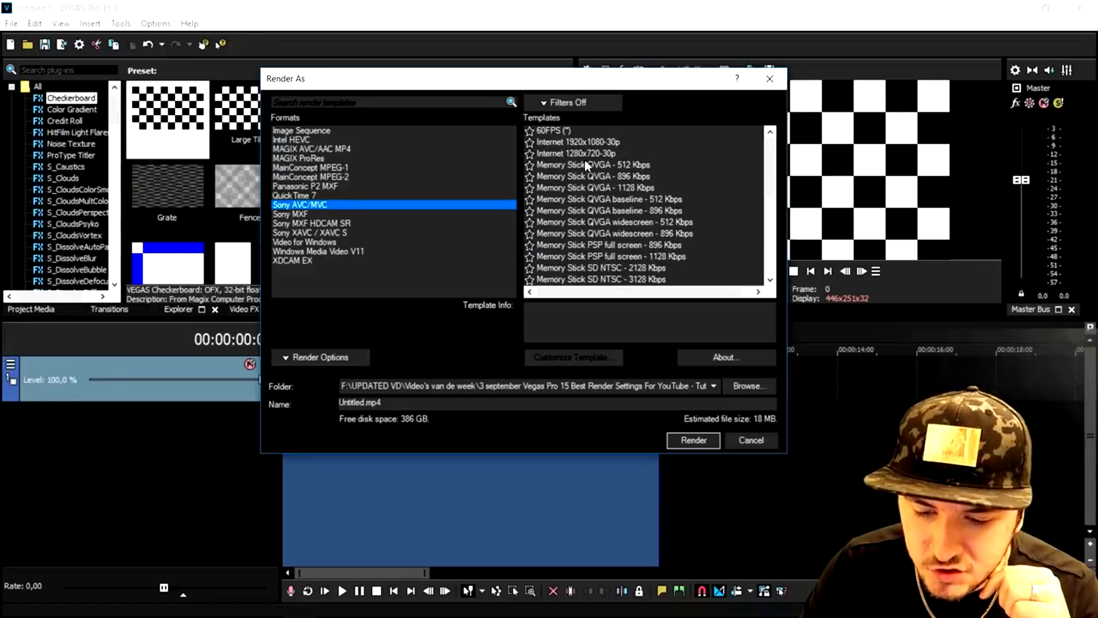
pyautogui.click(587, 144)
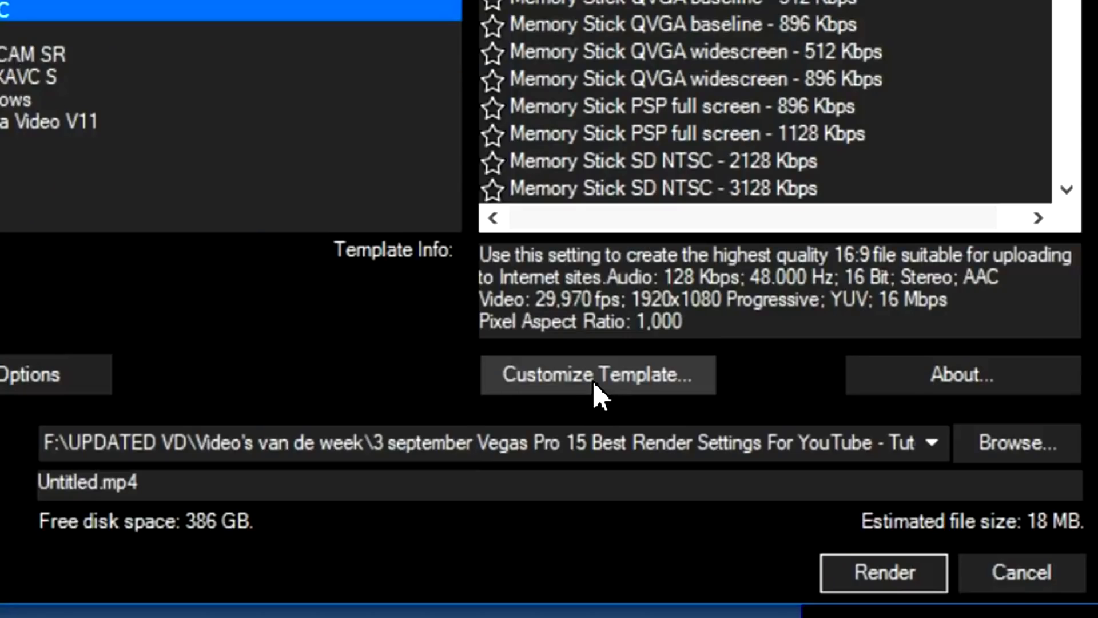
# - Customize the render template with a frame rate of 60 and check its system file format
pyautogui.click(572, 358)
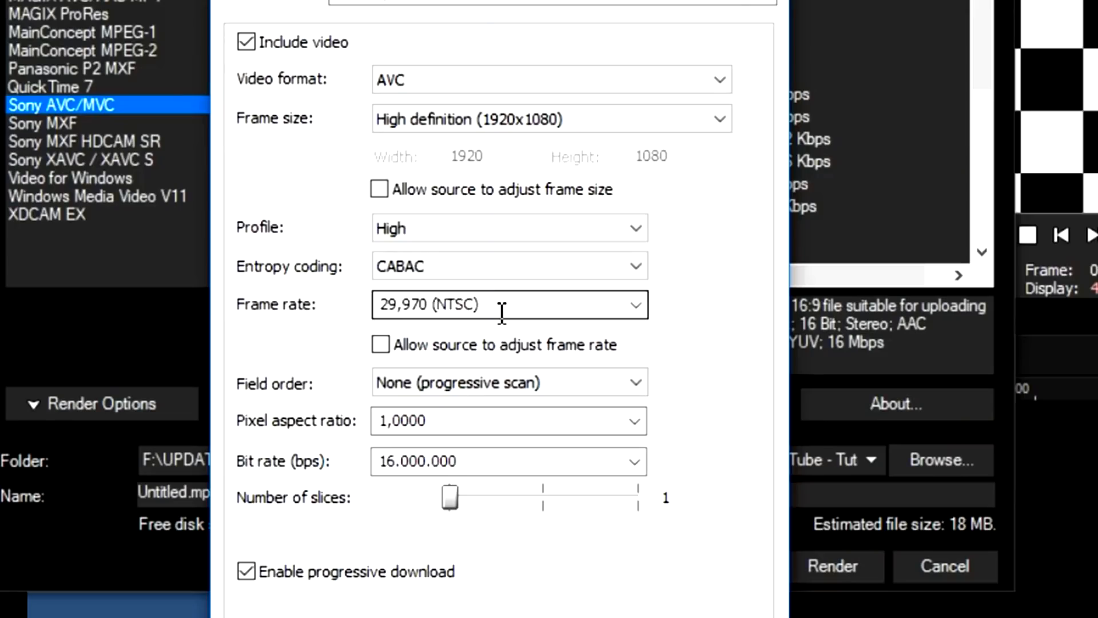
pyautogui.click(525, 312)
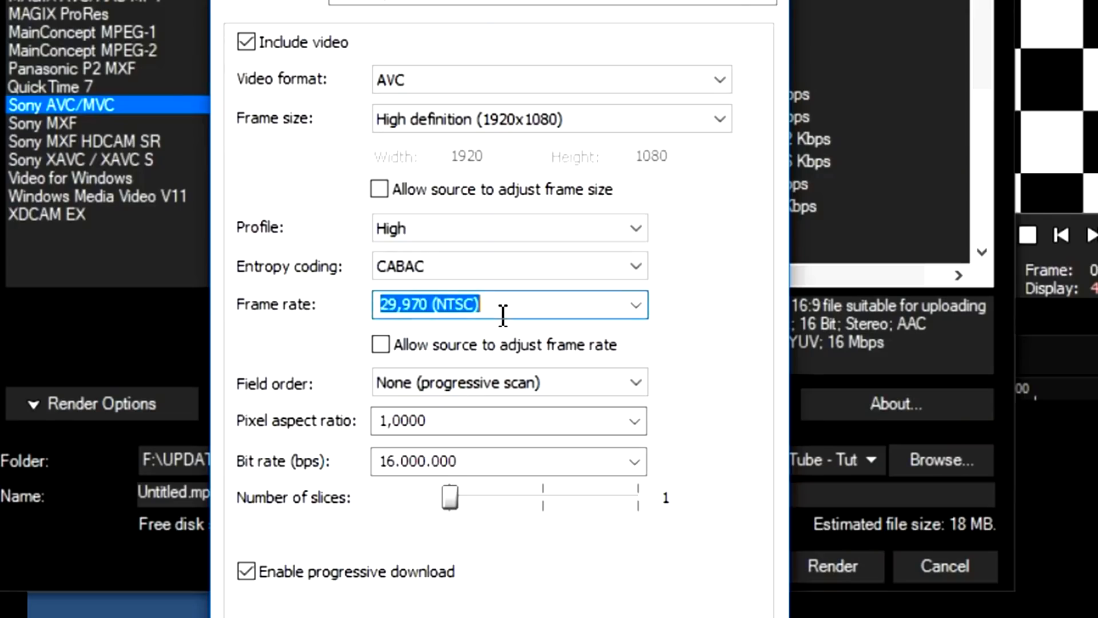
pyautogui.write('60')
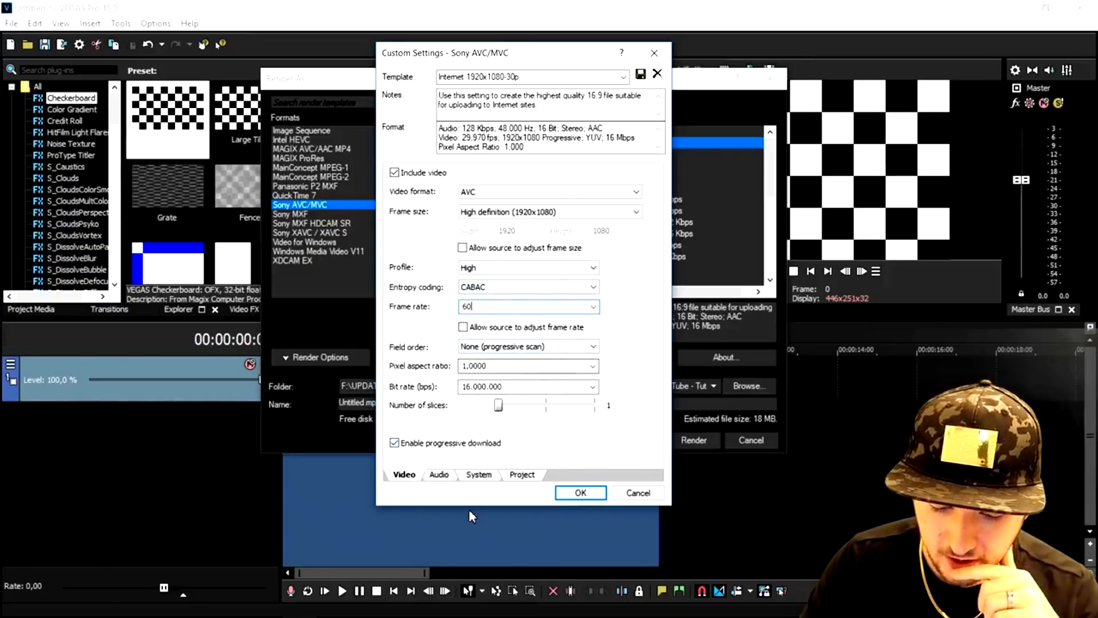
pyautogui.click(489, 476)
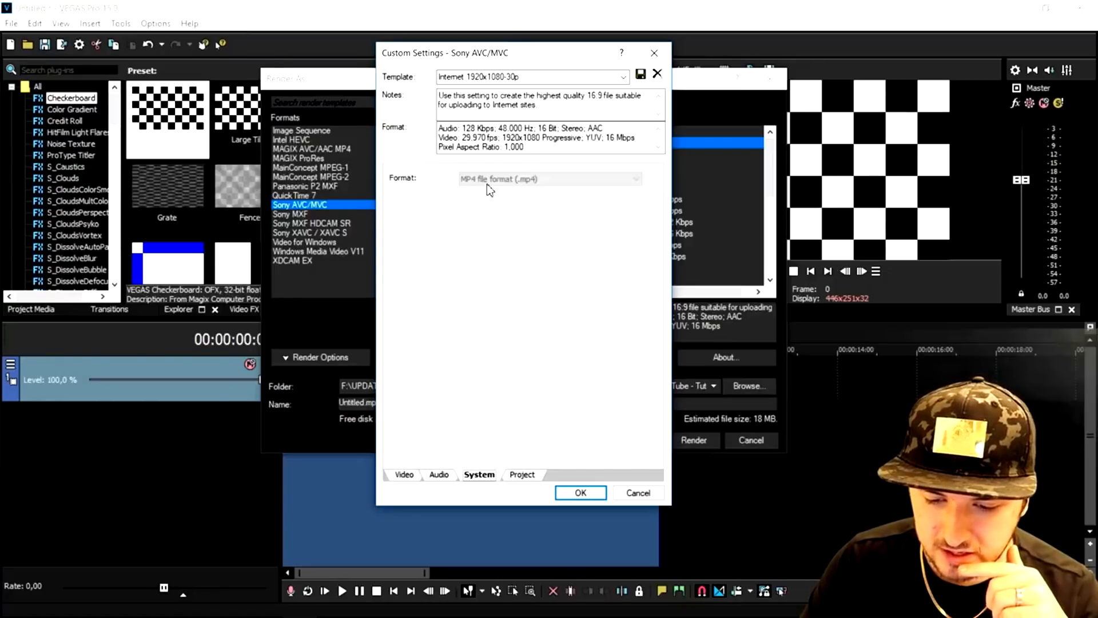
pyautogui.click(404, 474)
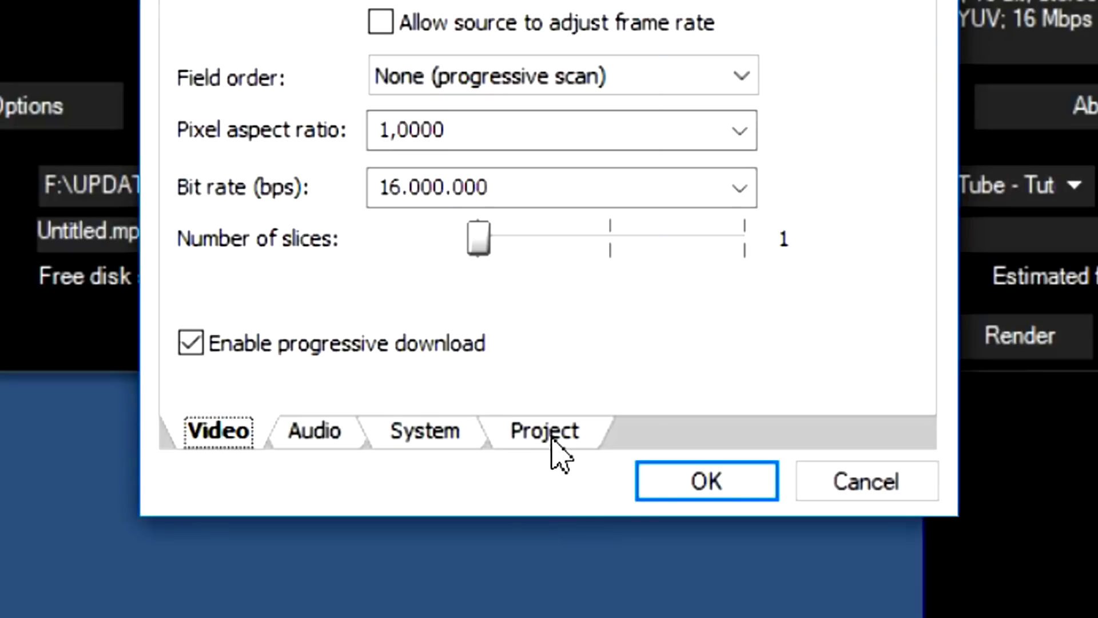
# - Set the render template's video rendering quality to Best
pyautogui.click(522, 475)
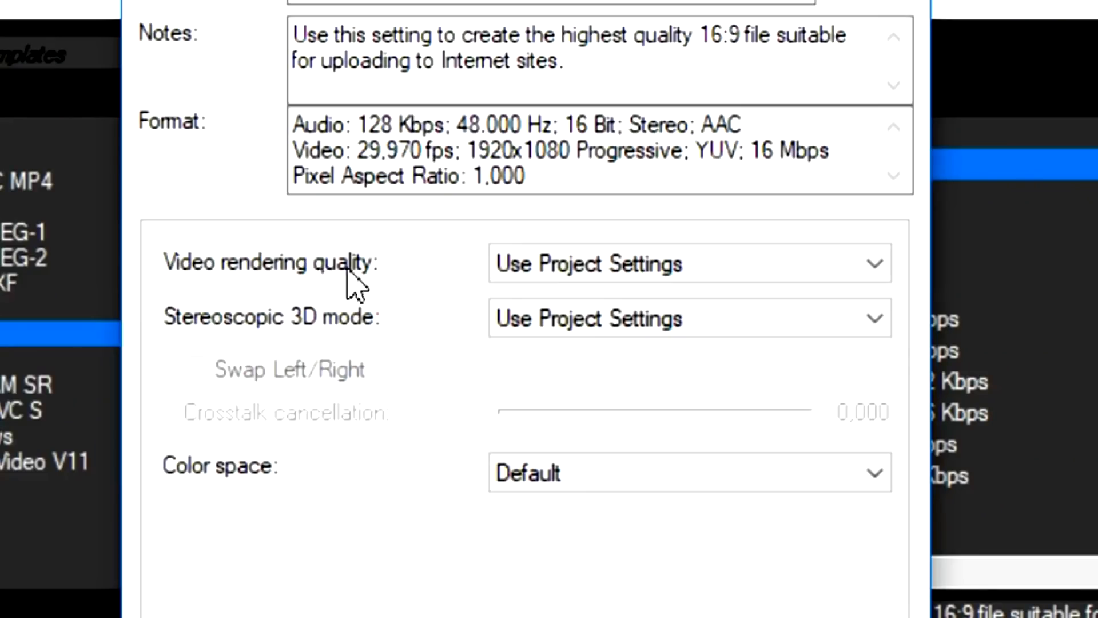
pyautogui.click(588, 280)
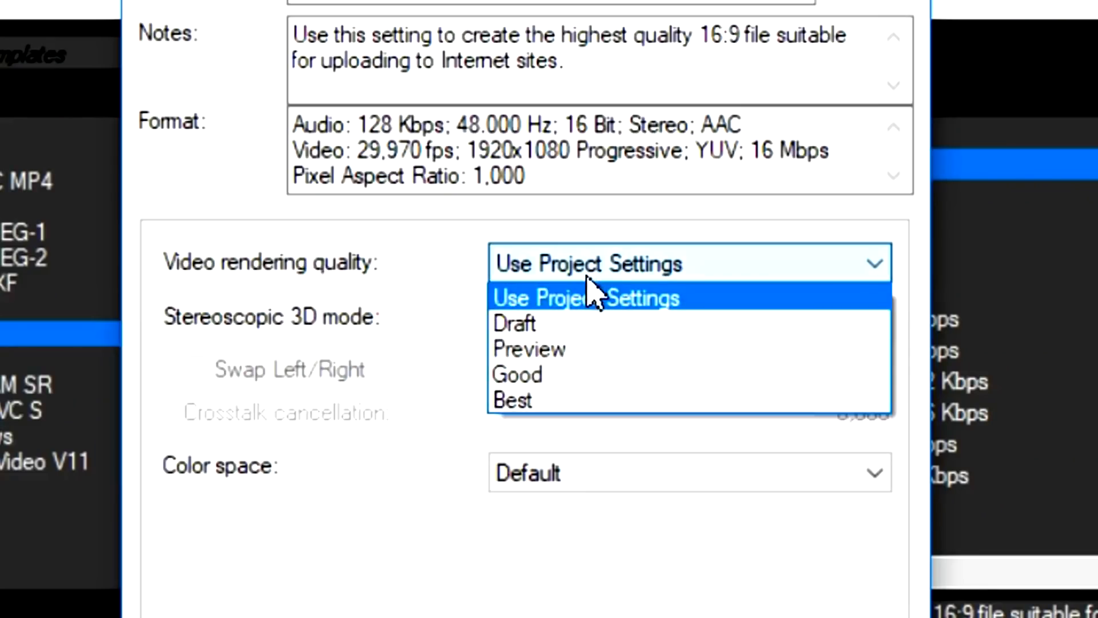
pyautogui.click(583, 400)
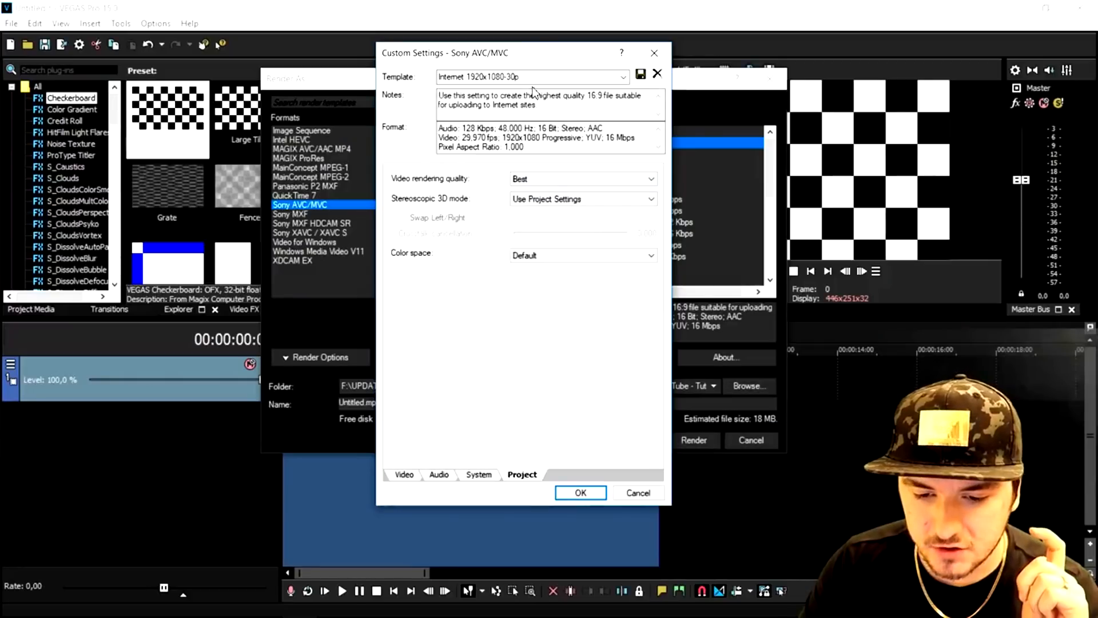
# - Save the customized Sony AVC/MVC render settings as a template named 60FPS YT and accept them
pyautogui.click(407, 475)
pyautogui.click(526, 76)
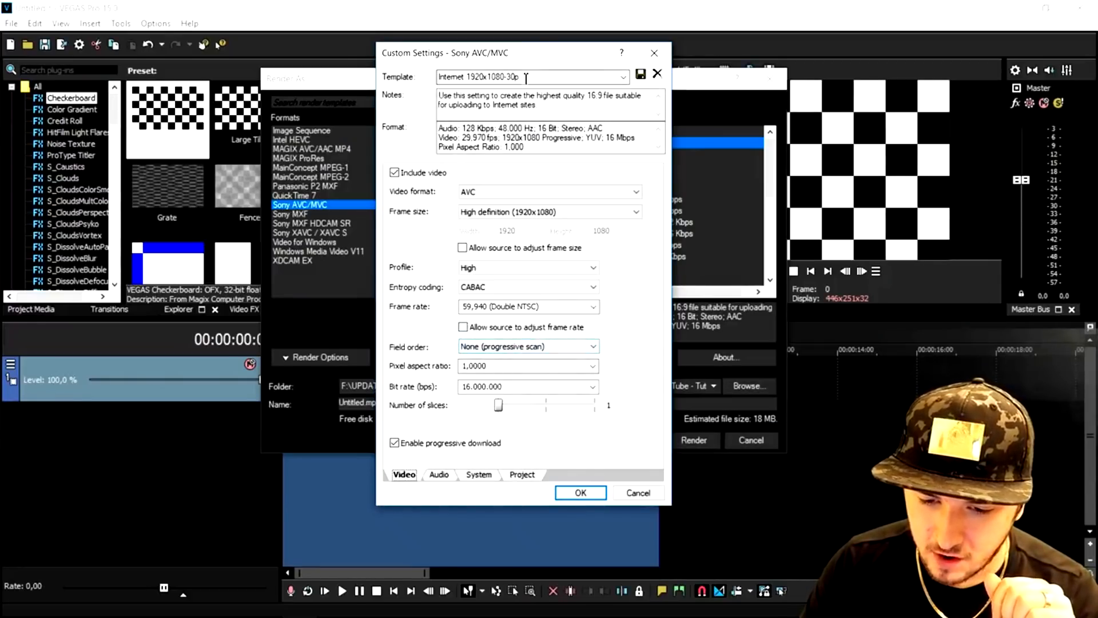
pyautogui.write('63')
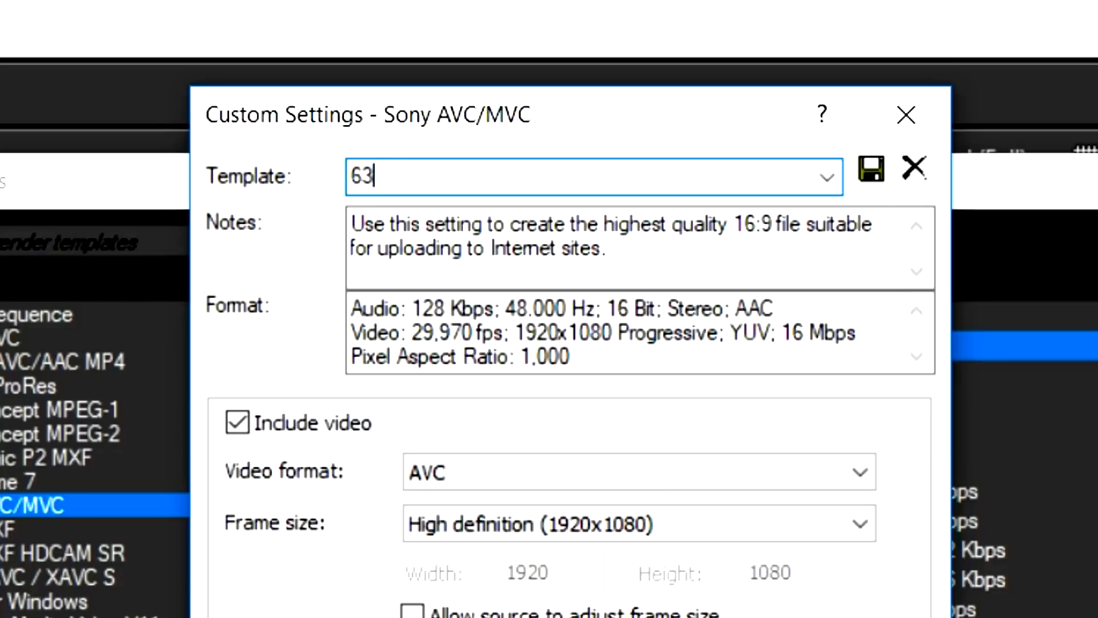
pyautogui.press('BackSpace')
pyautogui.write('0FPS YT')
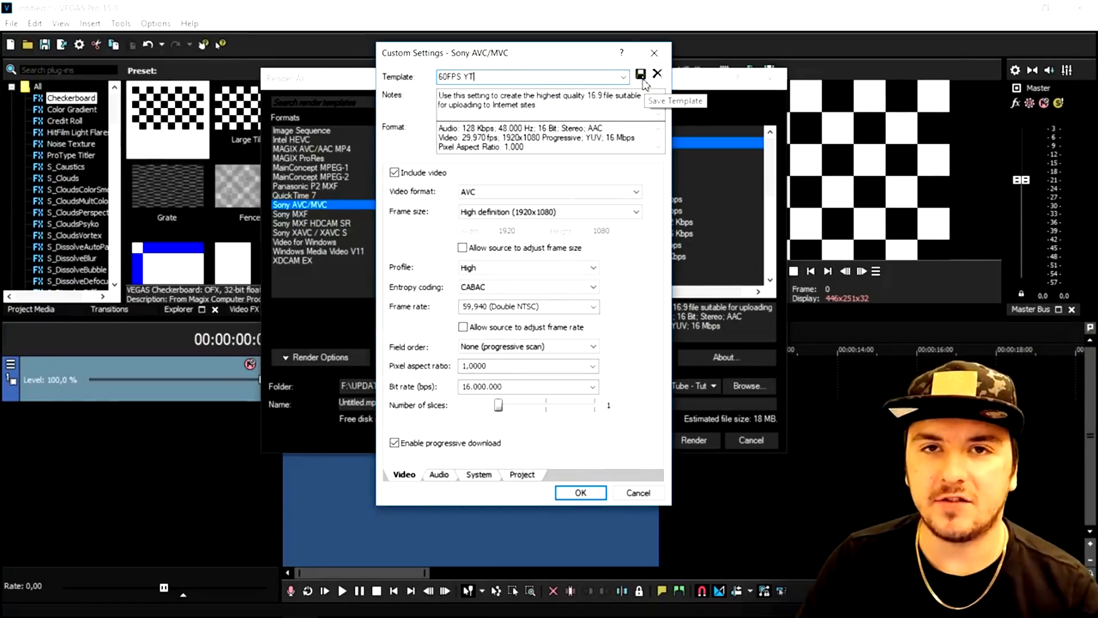
pyautogui.click(641, 75)
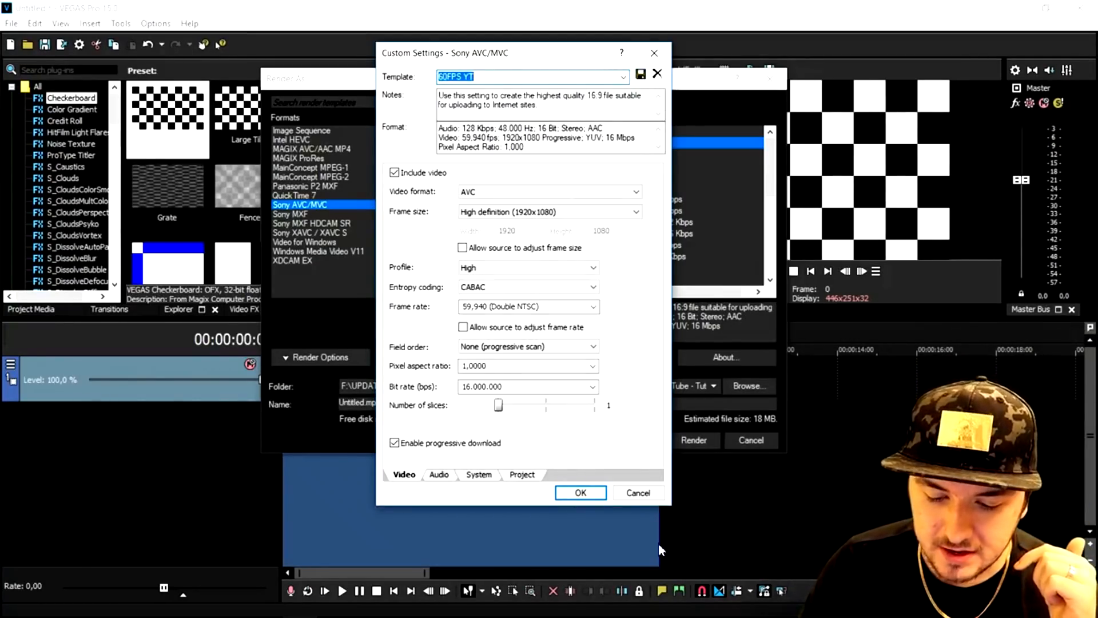
pyautogui.click(576, 493)
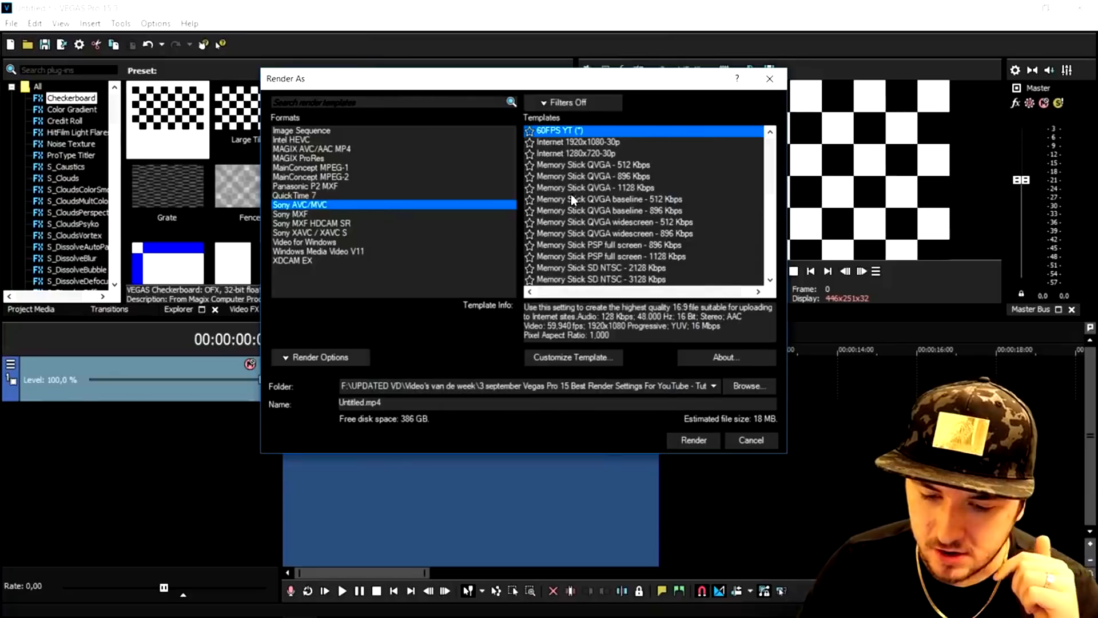
# - Render the project with the 60FPS YT template to a file named "test video" in the current folder
pyautogui.click(565, 132)
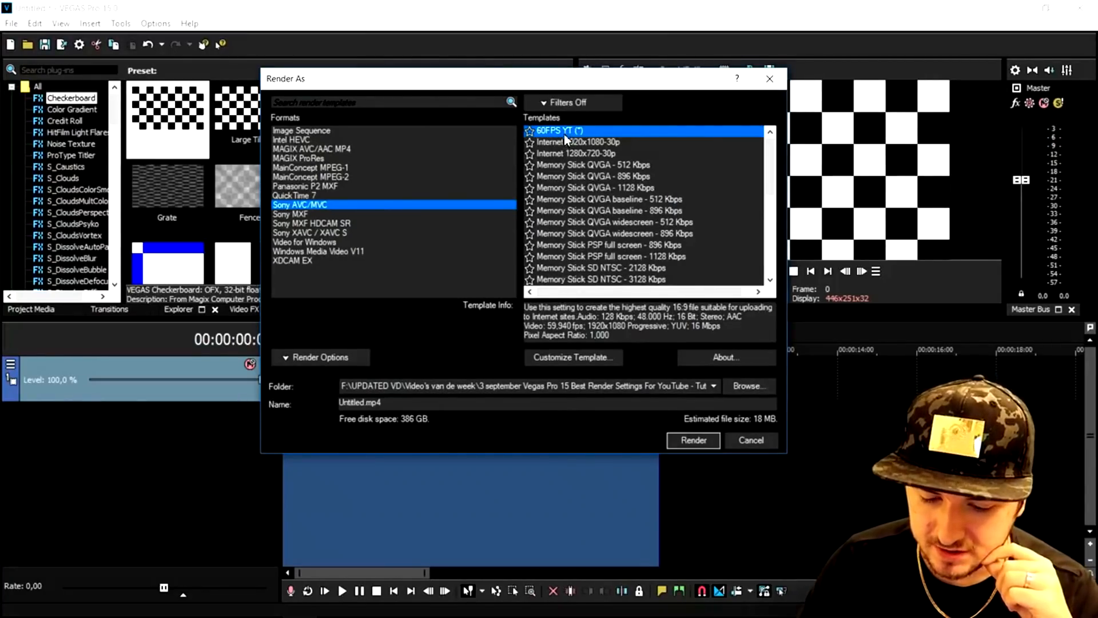
pyautogui.click(739, 393)
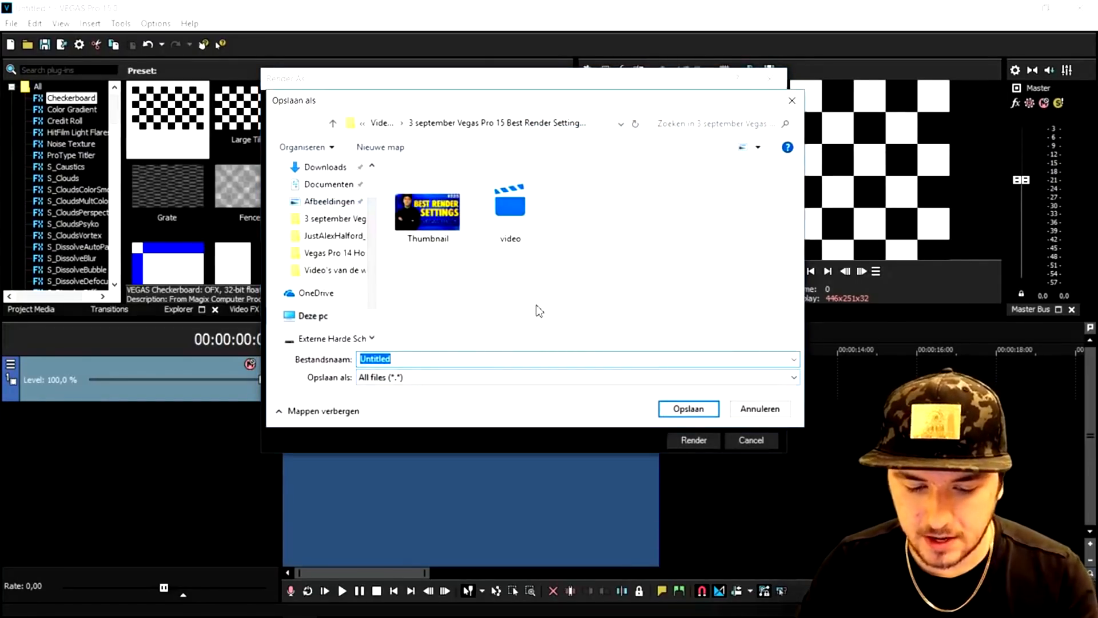
pyautogui.write('test video')
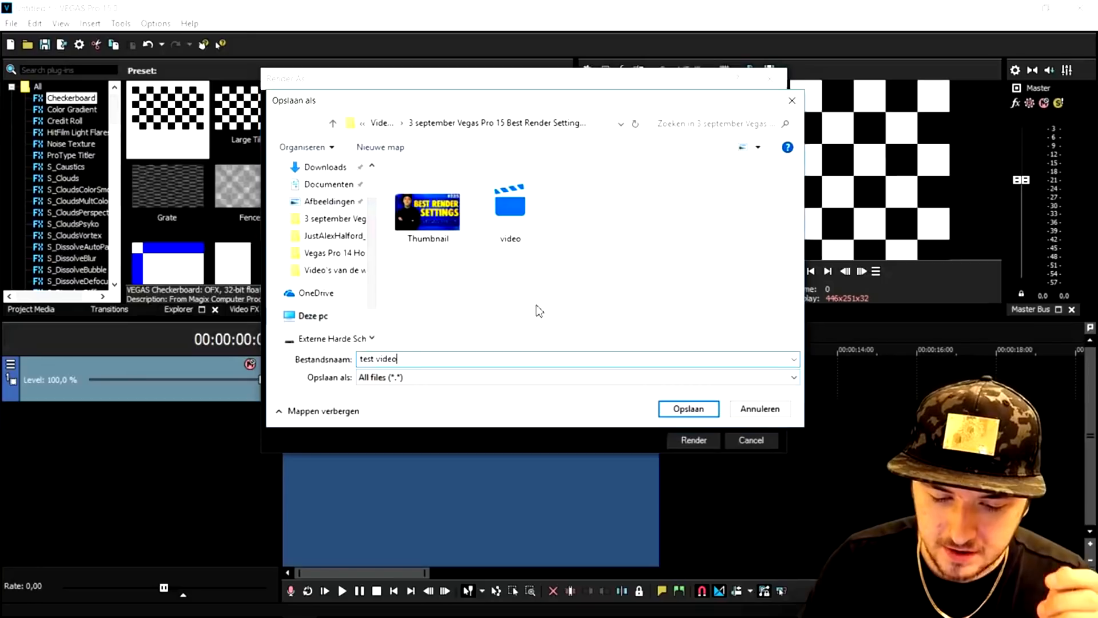
pyautogui.click(687, 409)
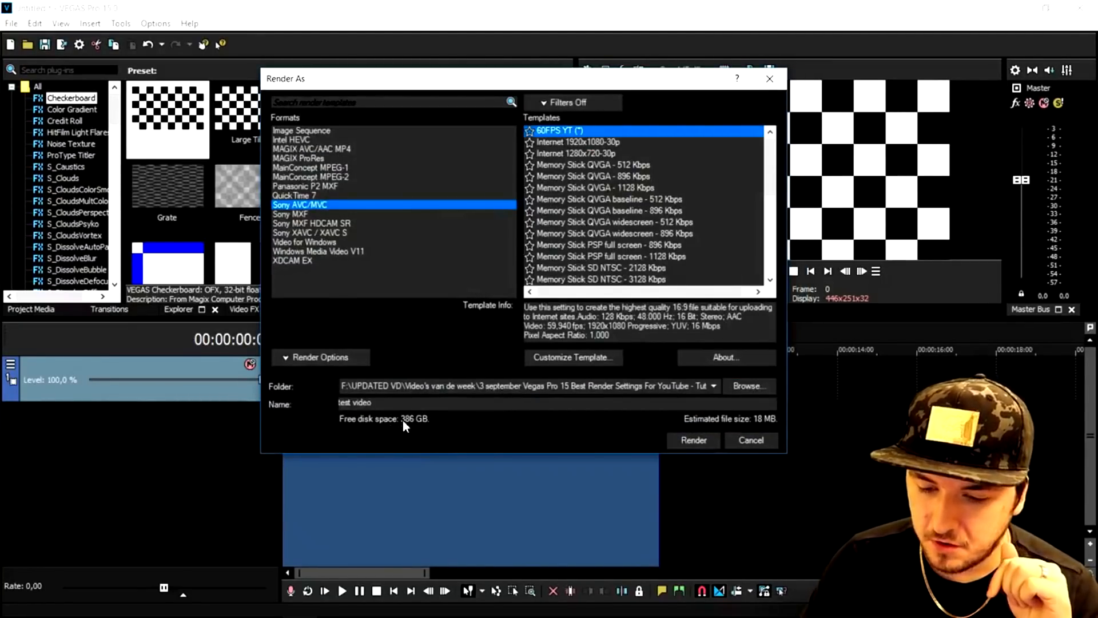
pyautogui.click(695, 446)
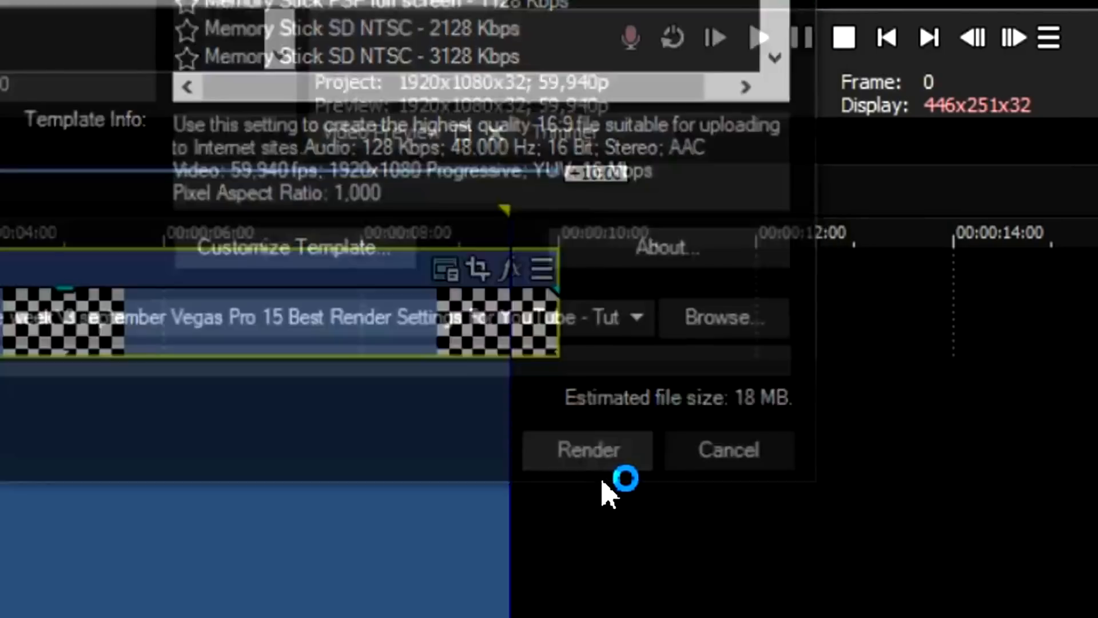
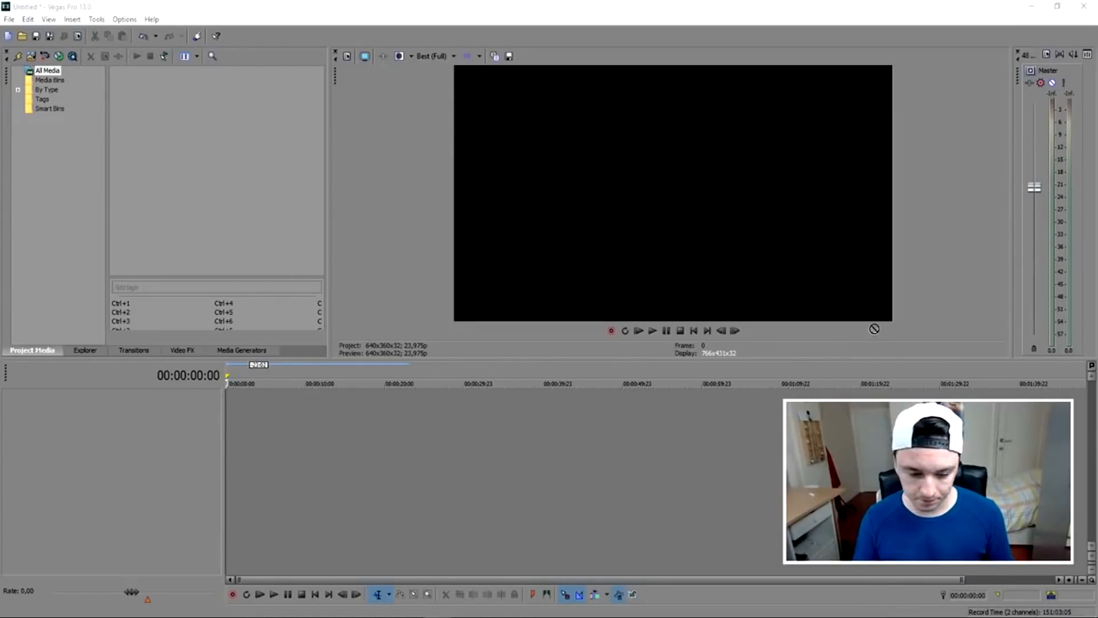
# - In Vegas Pro 13, add the palm tree stock video at the start of the timeline and preview it at 00:00:06:01
pyautogui.moveTo(249, 415); pyautogui.dragTo(207, 445)
pyautogui.click(272, 418)
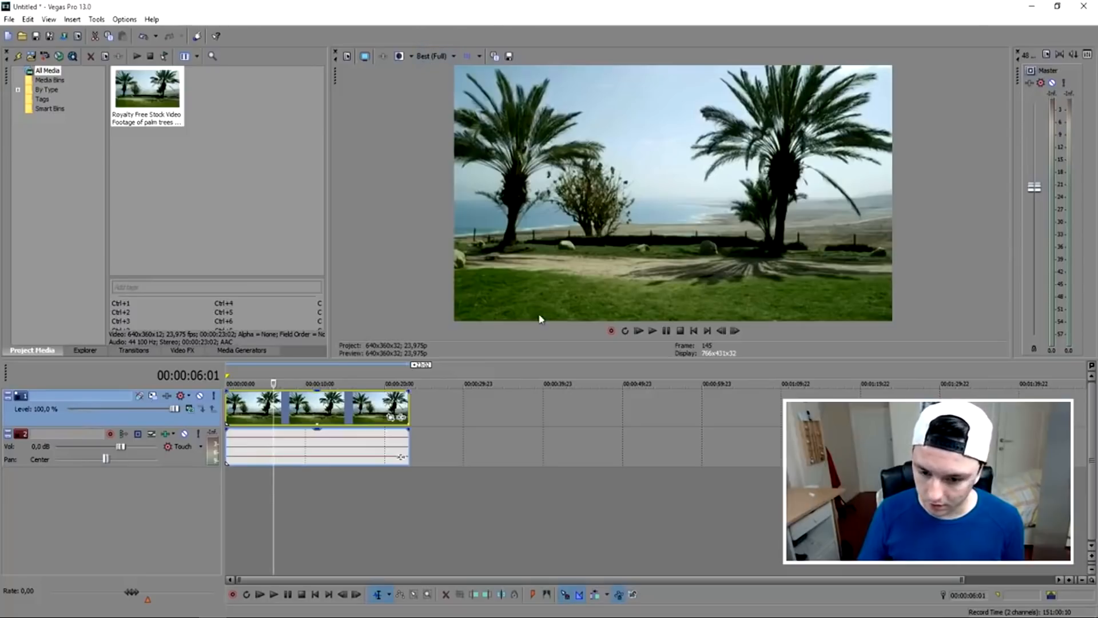
pyautogui.hotkey('alt', 'Tab')
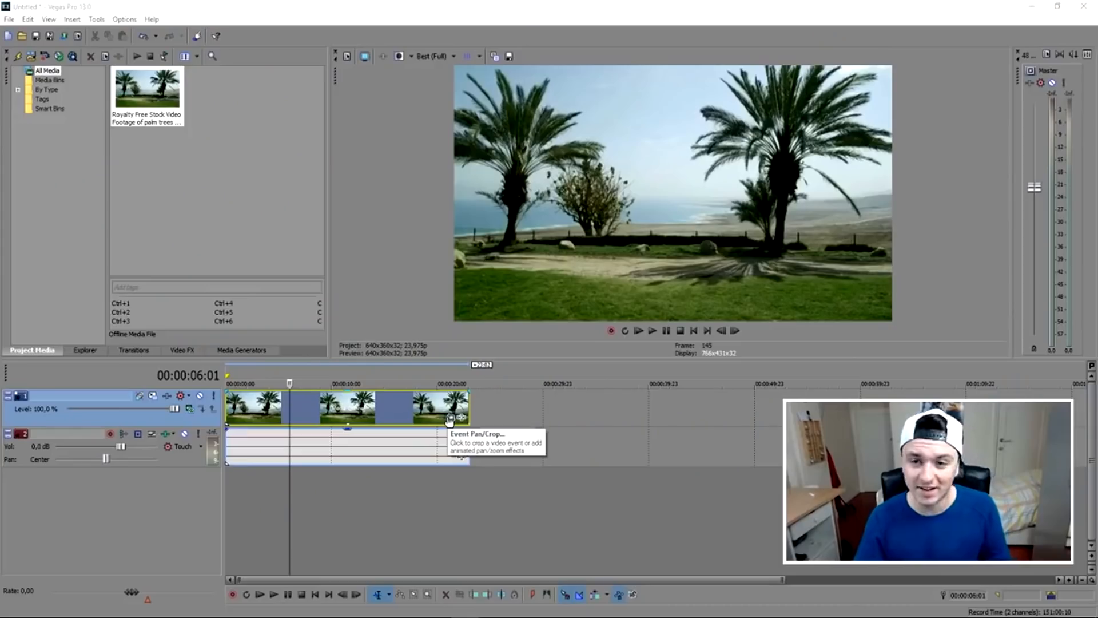
# - Reduce the palm tree clip's pan/crop height to about 280 with its full width kept, creating letterbox bars
pyautogui.click(426, 220)
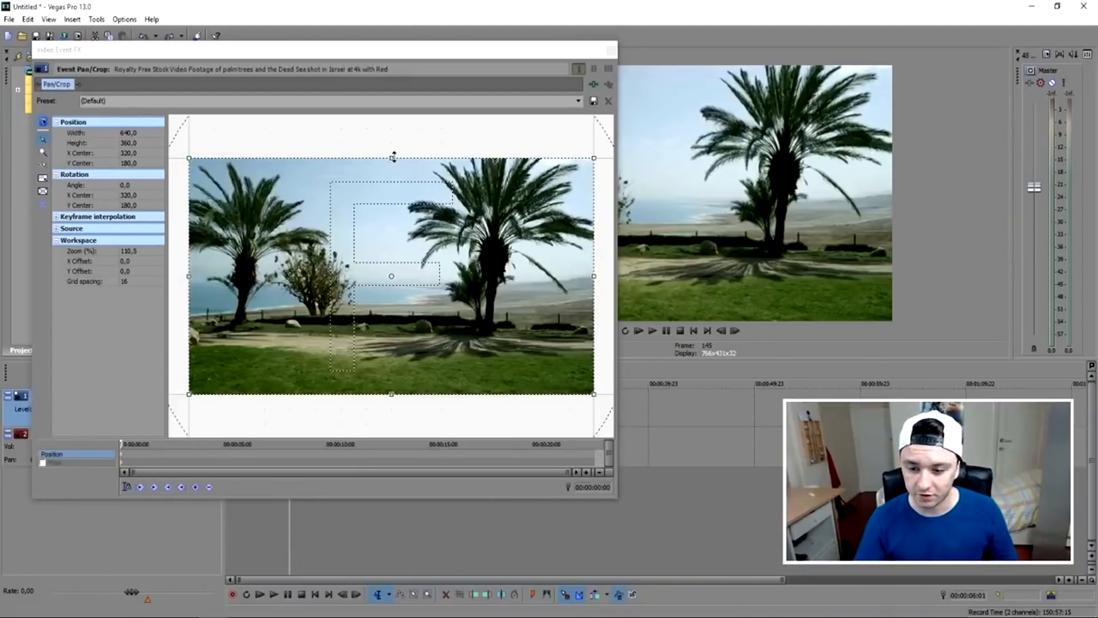
pyautogui.moveTo(399, 56); pyautogui.dragTo(585, 359)
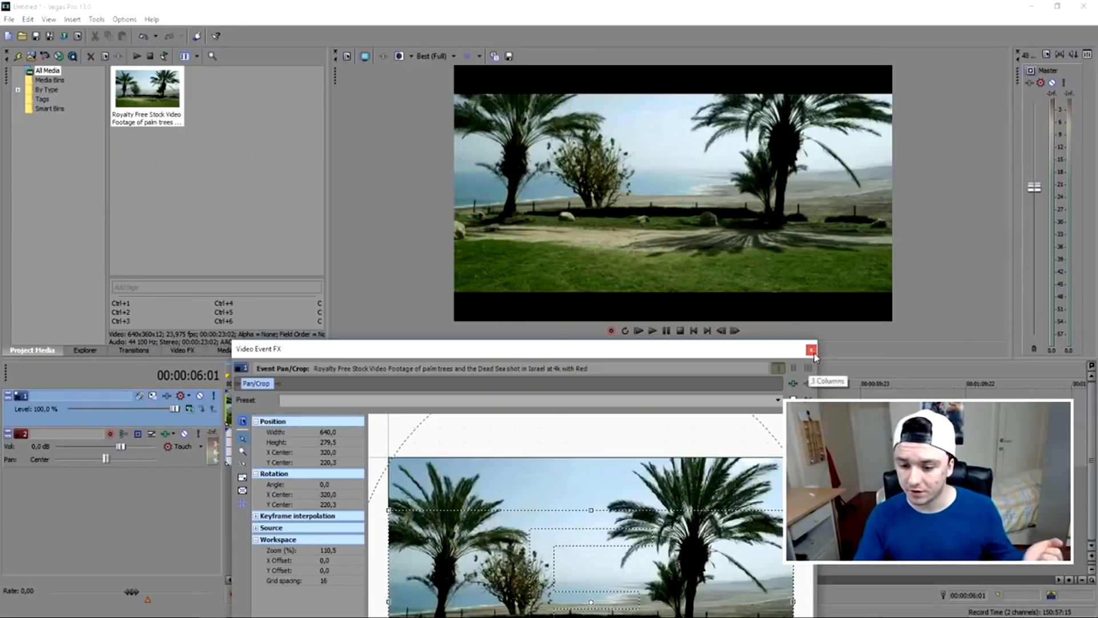
pyautogui.click(811, 349)
# - Play back the letterboxed clip from the start and tighten its crop height to about 273
pyautogui.click(694, 331)
pyautogui.press('Up')
pyautogui.press('space')
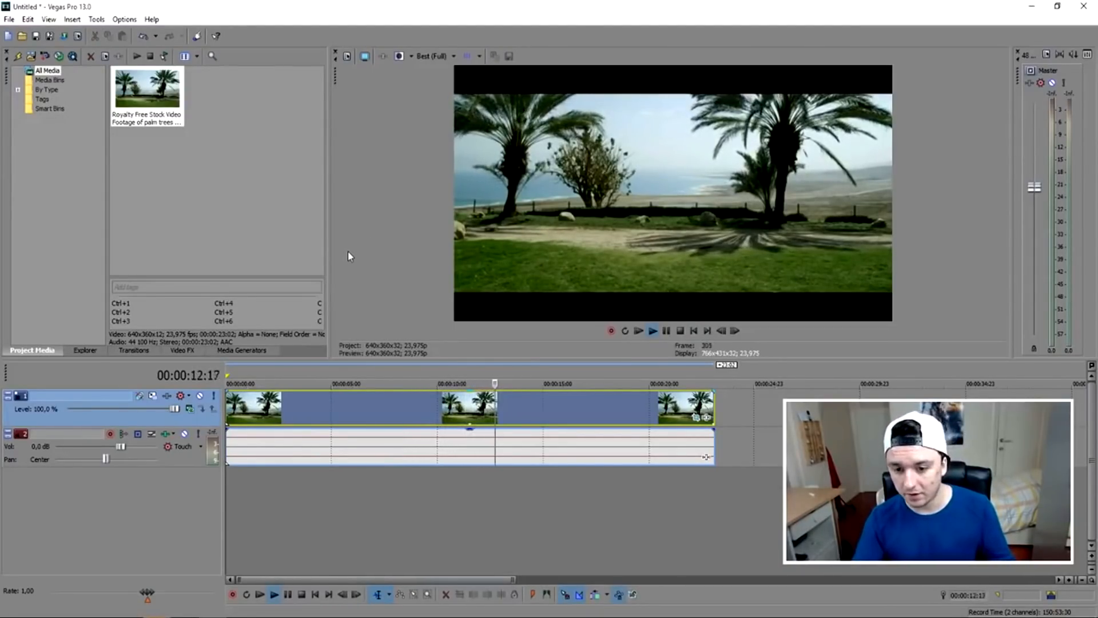
pyautogui.click(695, 417)
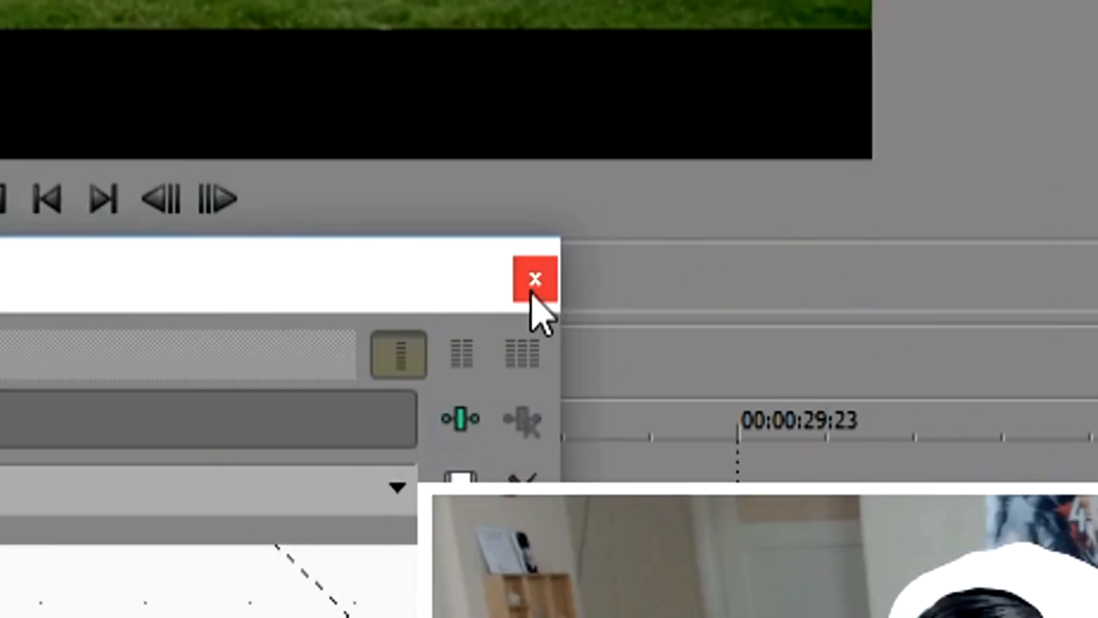
pyautogui.click(532, 290)
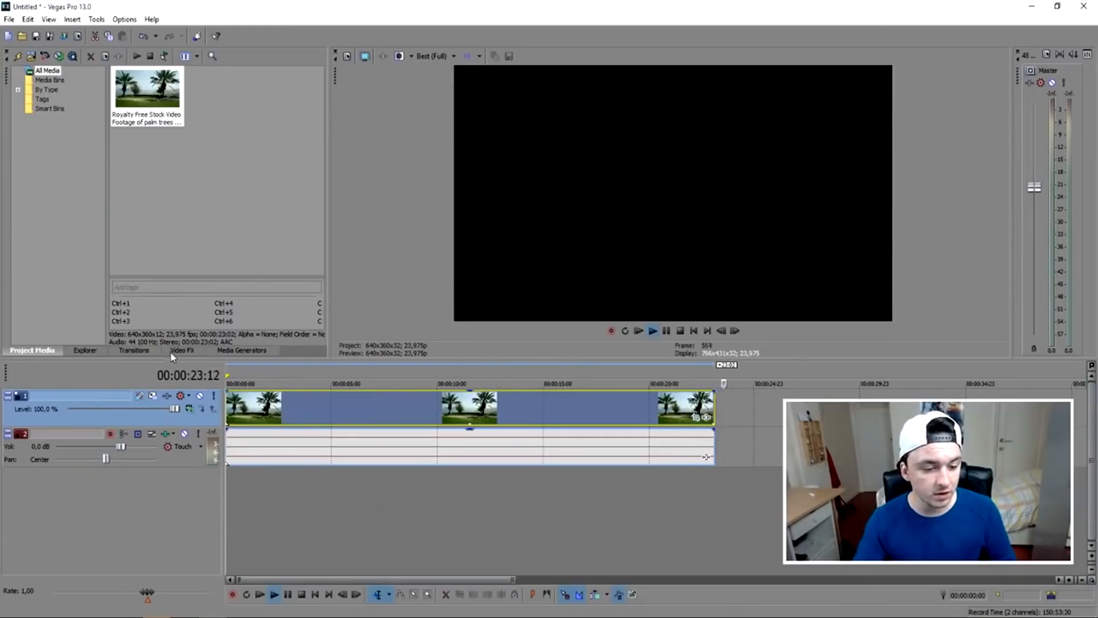
# - Apply the default Color Corrector effect to the palm tree clip and move its settings clear of the preview
pyautogui.click(172, 352)
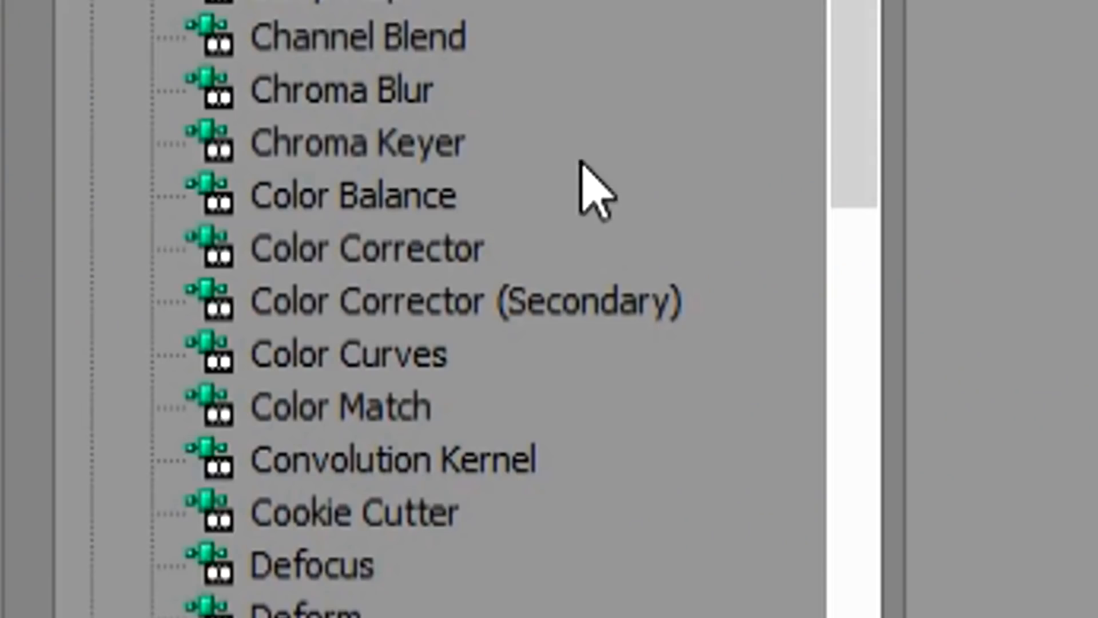
pyautogui.moveTo(323, 260); pyautogui.dragTo(424, 351)
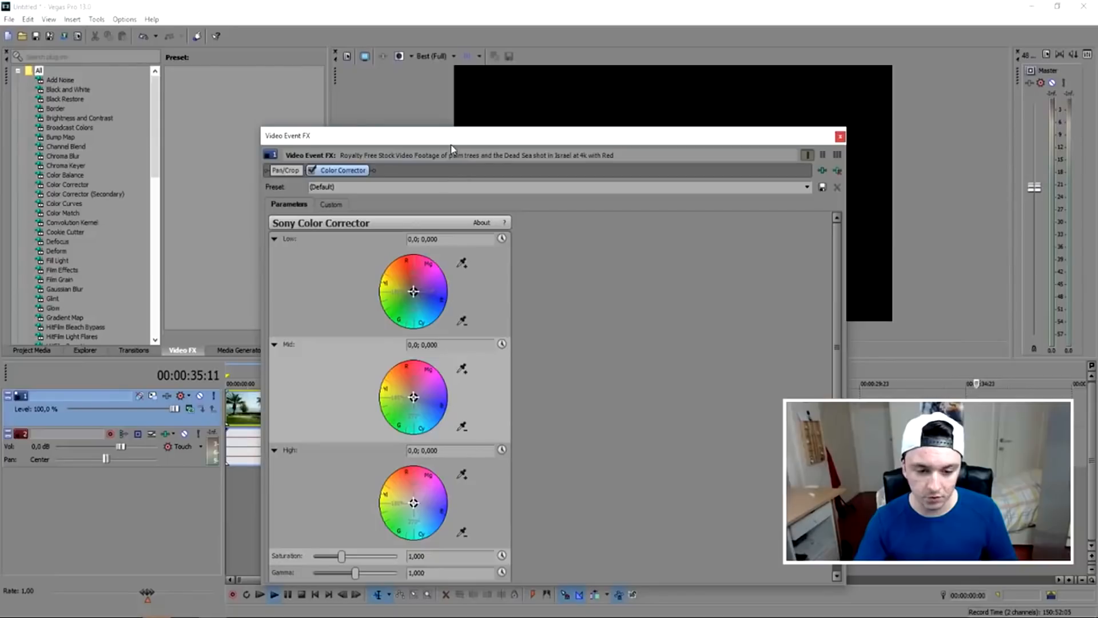
pyautogui.moveTo(452, 129); pyautogui.dragTo(446, 338)
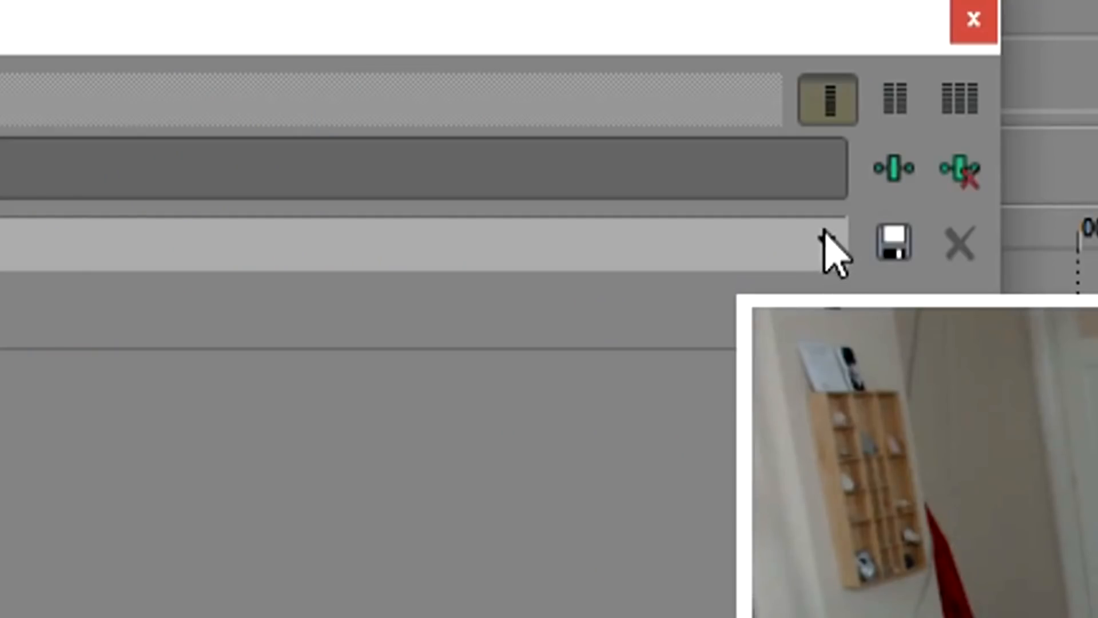
# - Set the clip's Color Corrector preset to Red Midtones and check the look at the start of the clip
pyautogui.click(827, 241)
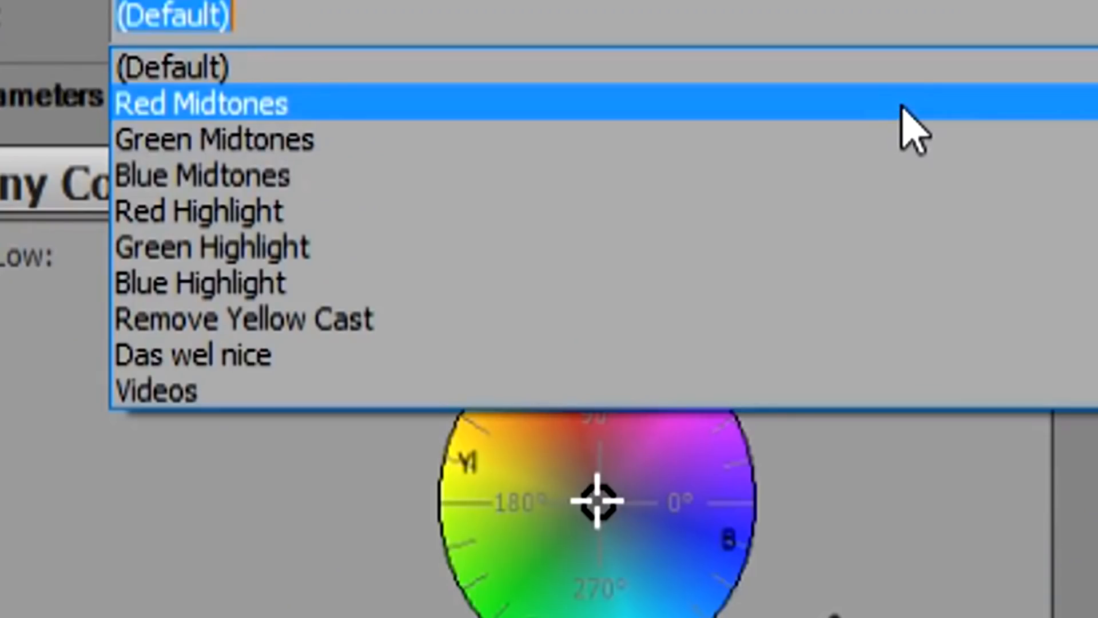
pyautogui.click(903, 107)
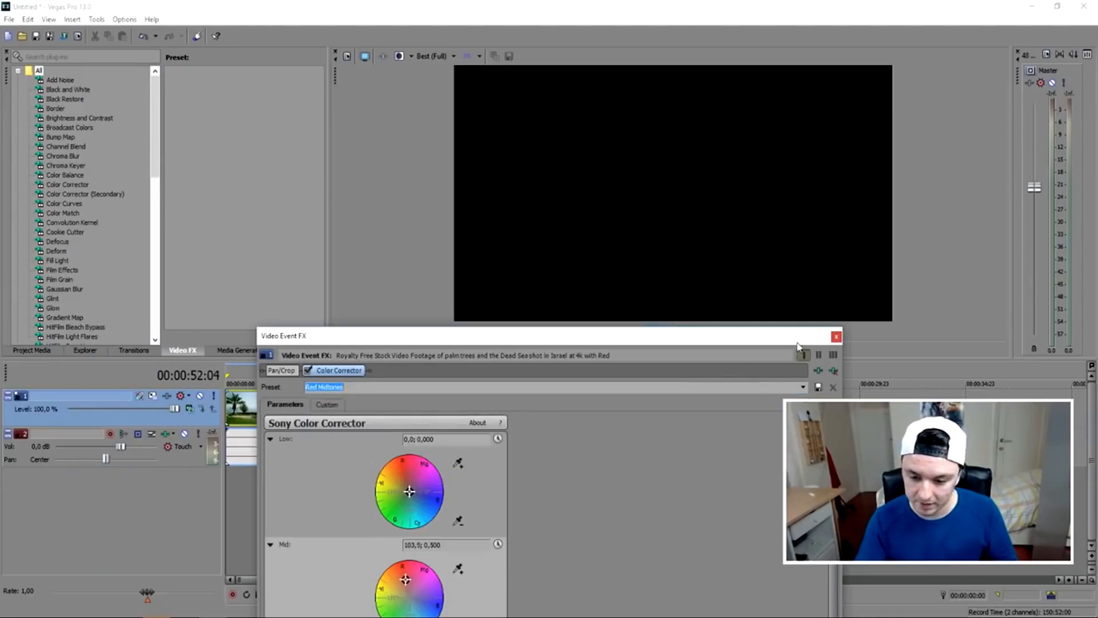
pyautogui.moveTo(533, 337); pyautogui.dragTo(596, 406)
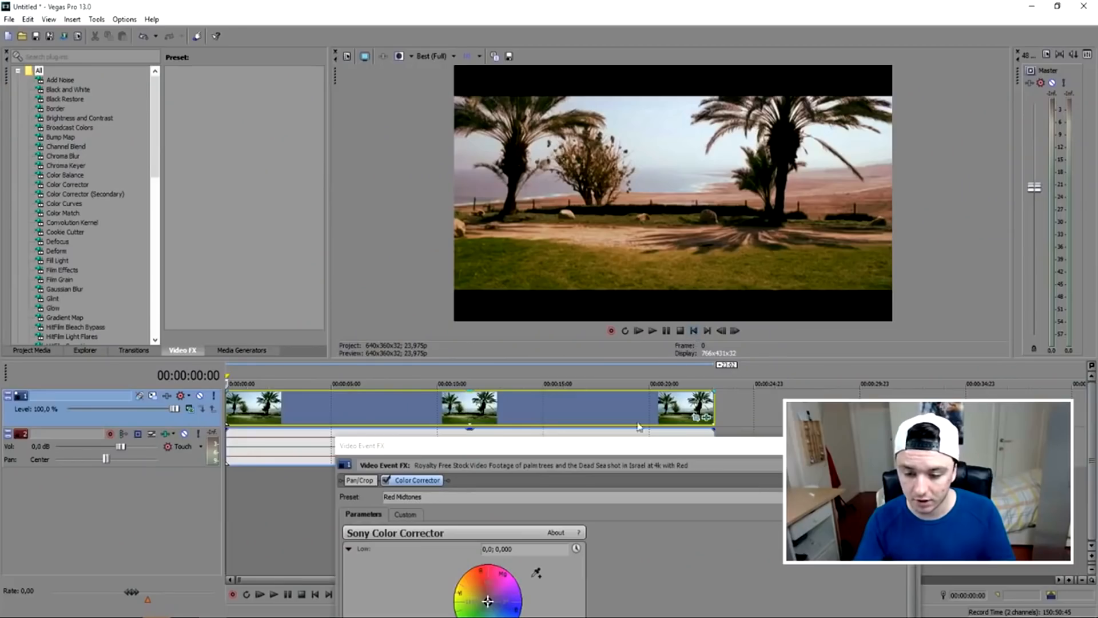
pyautogui.moveTo(619, 446); pyautogui.dragTo(623, 328)
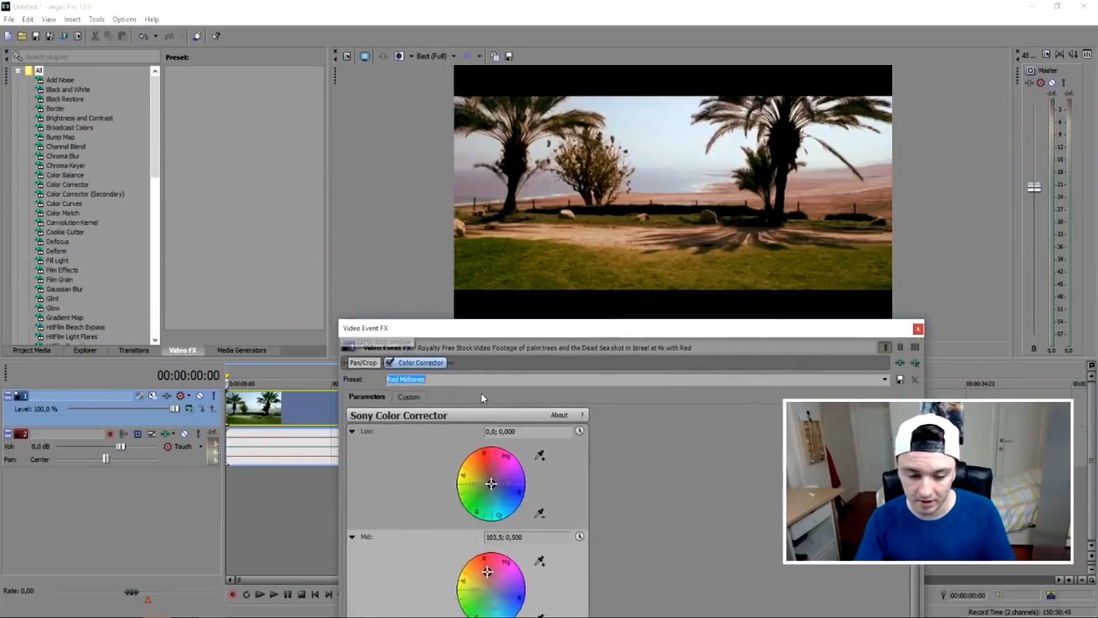
# - Compare the Das wel nice preset, set the Color Corrector back to Red Midtones and close the effect settings
pyautogui.click(457, 377)
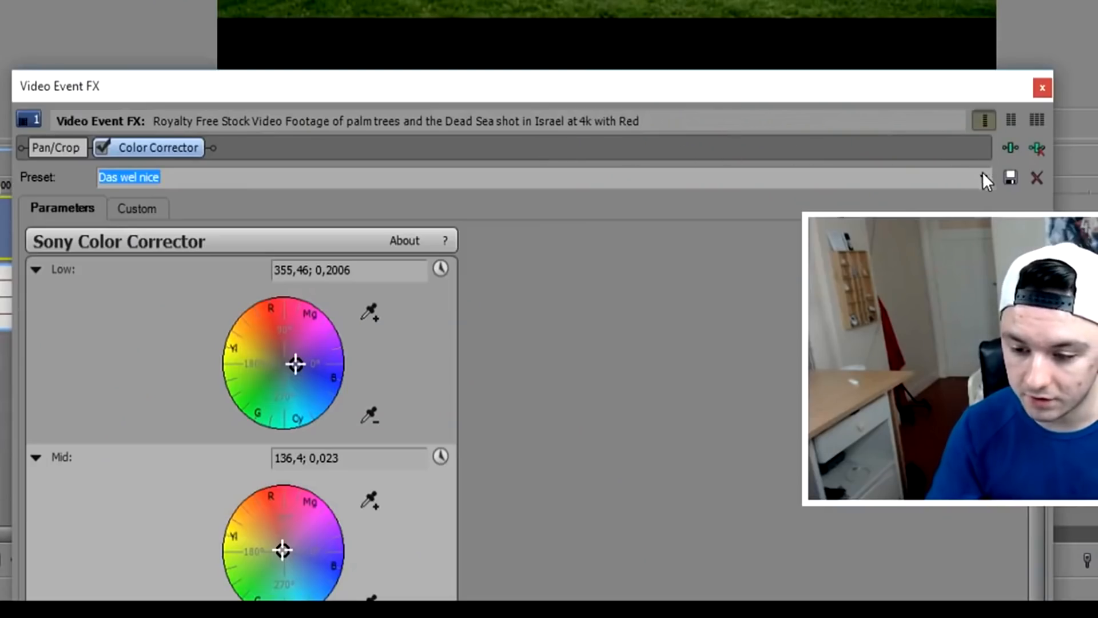
pyautogui.click(982, 173)
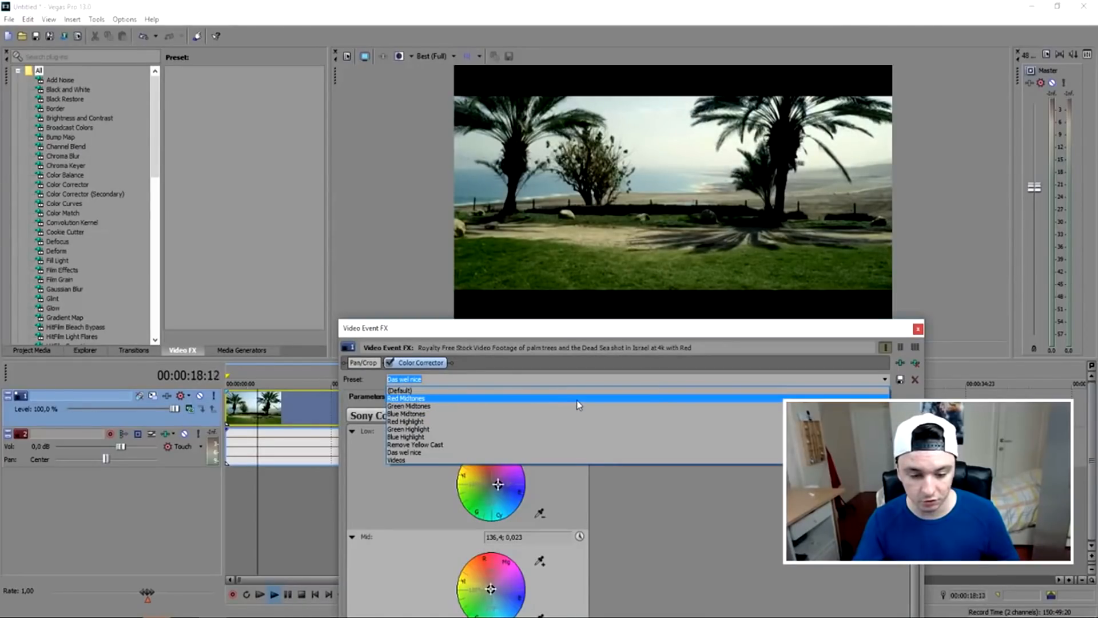
pyautogui.click(577, 399)
pyautogui.click(918, 329)
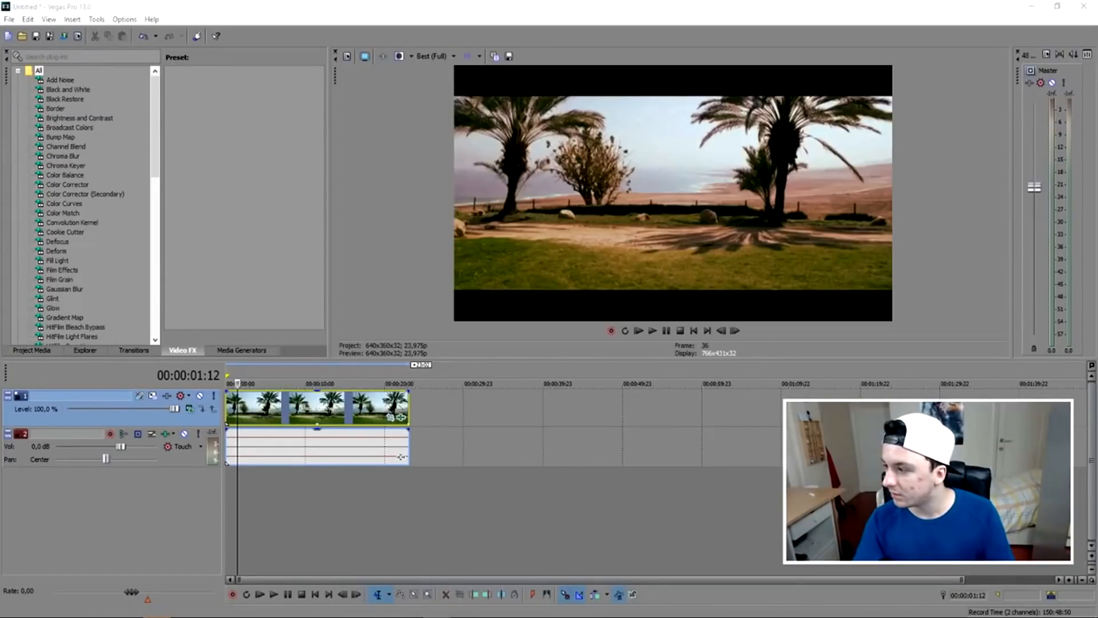
# - Add the palm tree footage again after the first clip, near 00:00:29:23, and open the first clip's pan/crop frame
pyautogui.moveTo(555, 326); pyautogui.dragTo(514, 427)
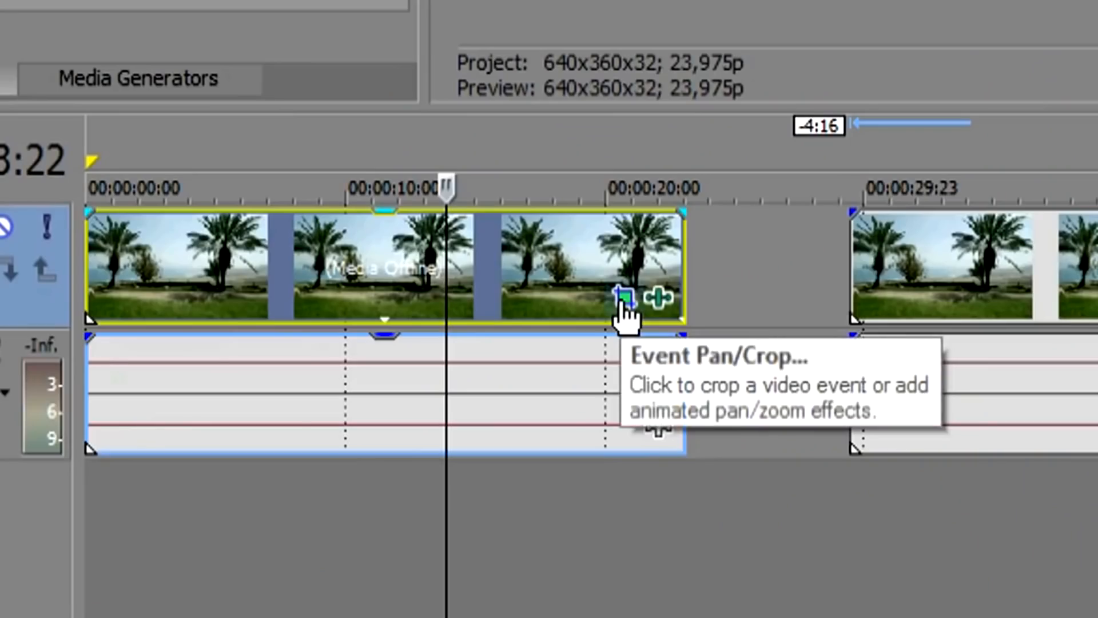
pyautogui.click(391, 420)
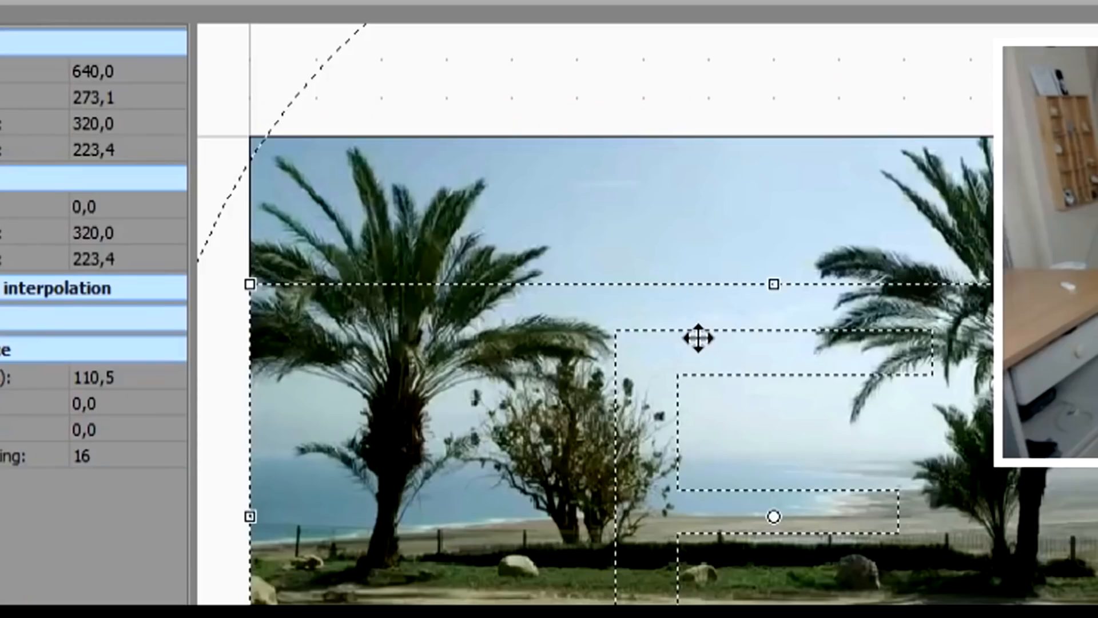
pyautogui.moveTo(669, 514); pyautogui.dragTo(668, 506)
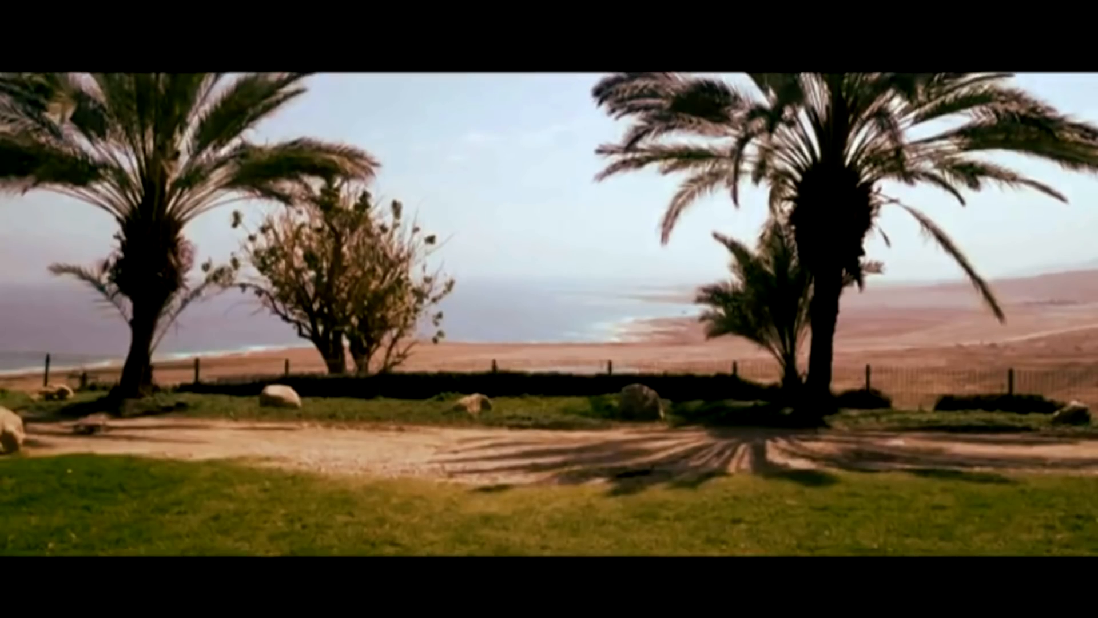